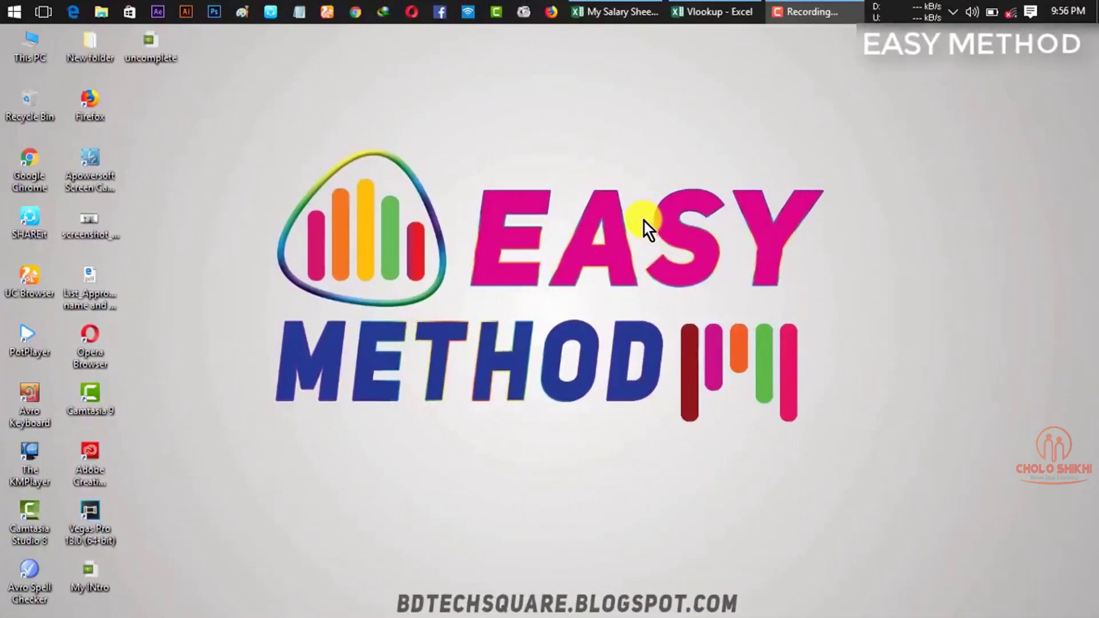
Step: Refresh the desktop and bring the Vlookup workbook to the front
right_click(579, 155)
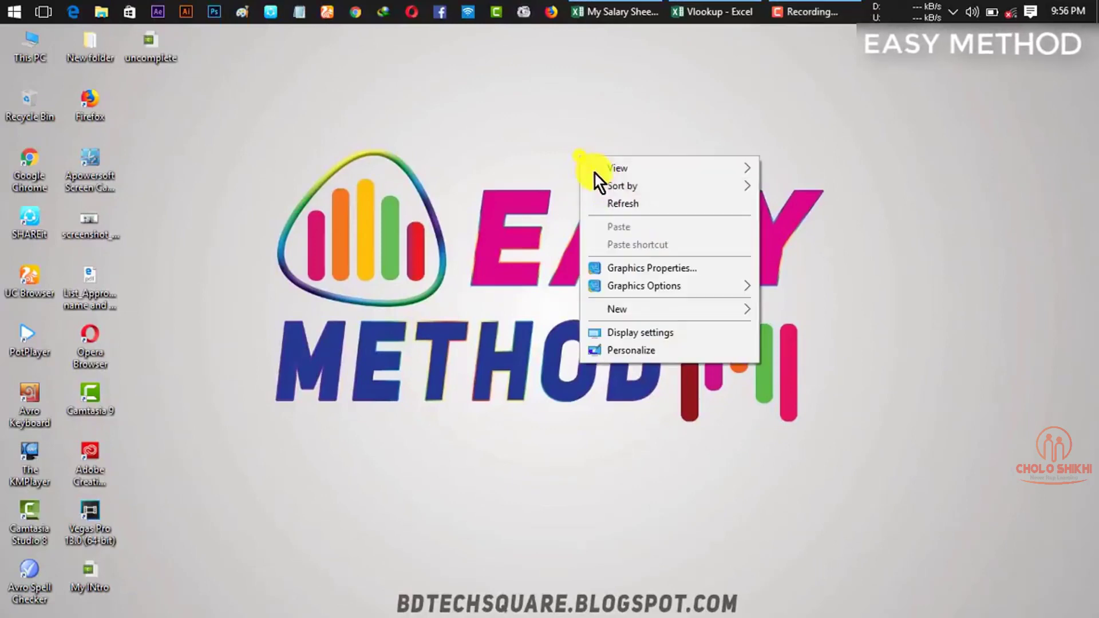
click(616, 201)
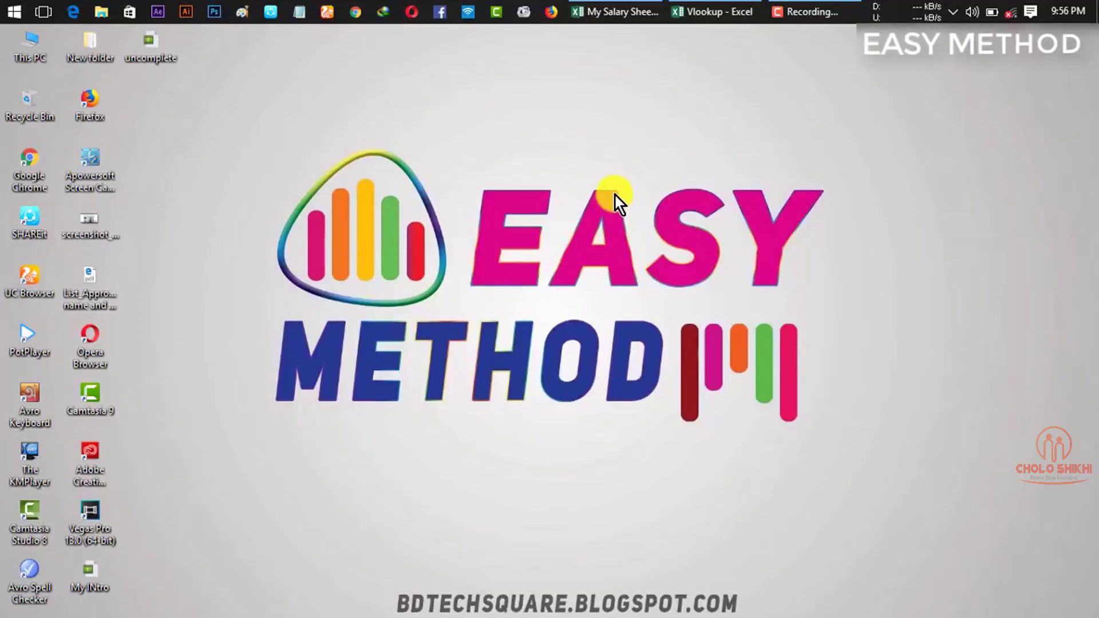
click(727, 12)
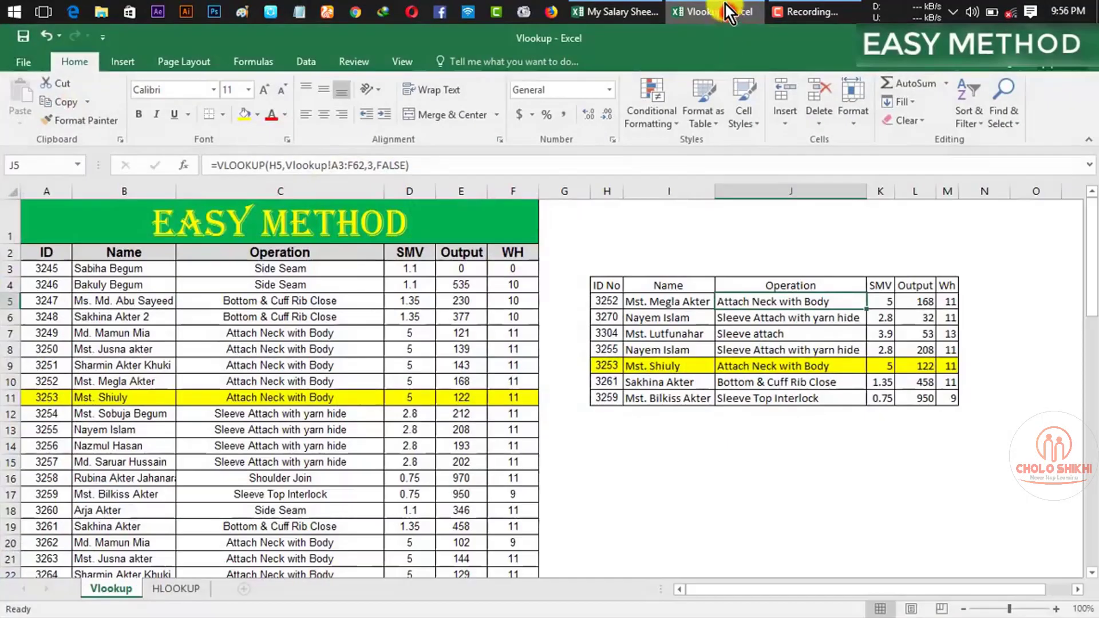
Step: Review row 3's name, operation, SMV, output and WH values and the Operation header
click(125, 271)
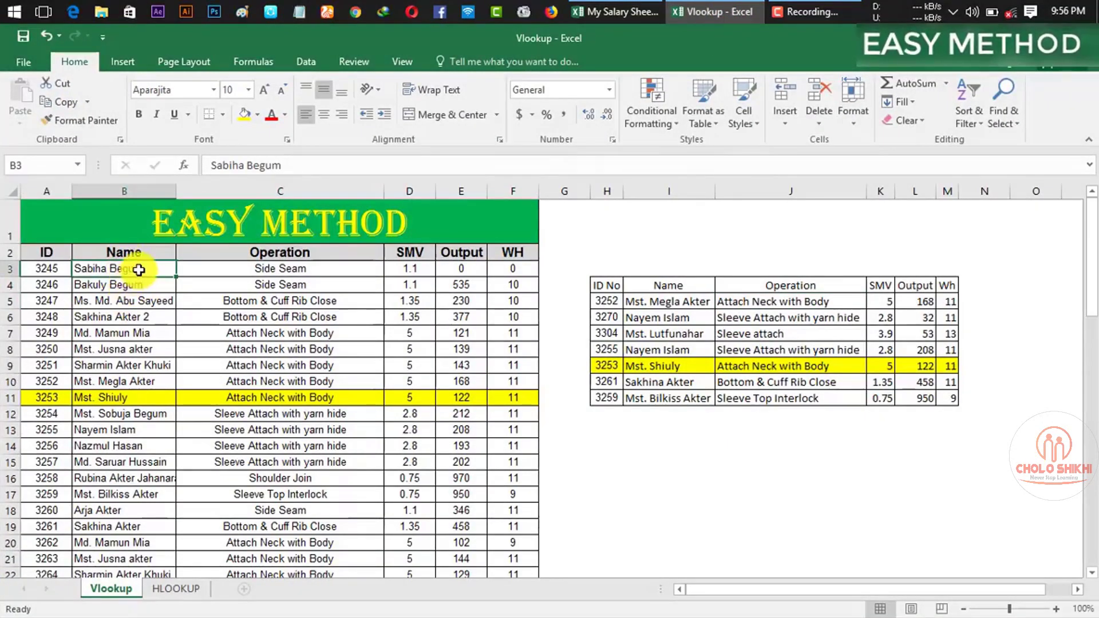
click(252, 270)
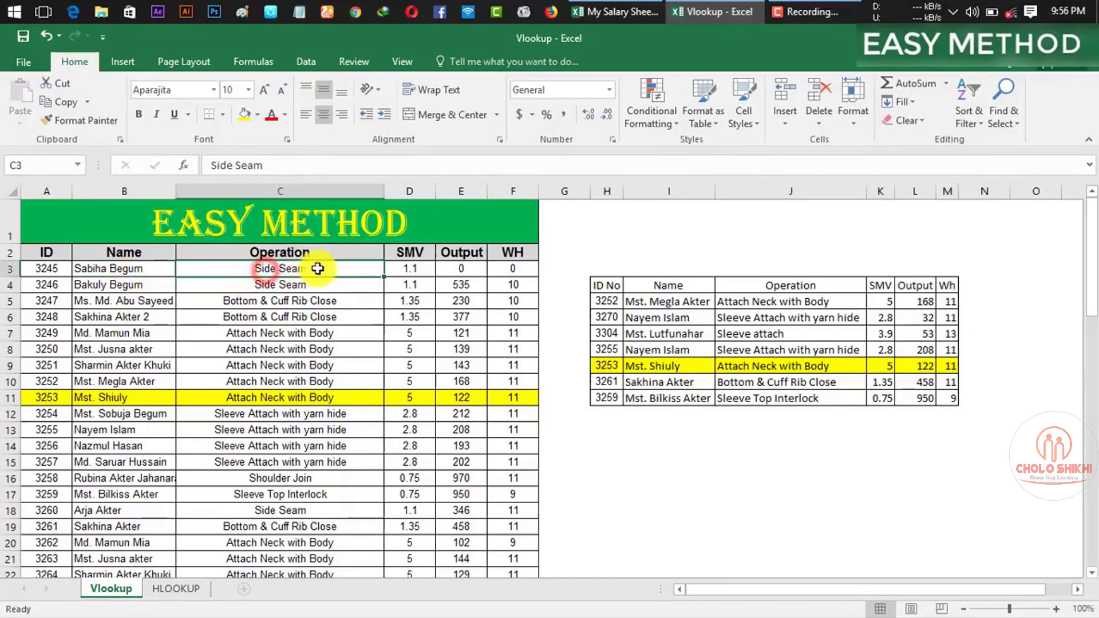
click(410, 269)
click(461, 268)
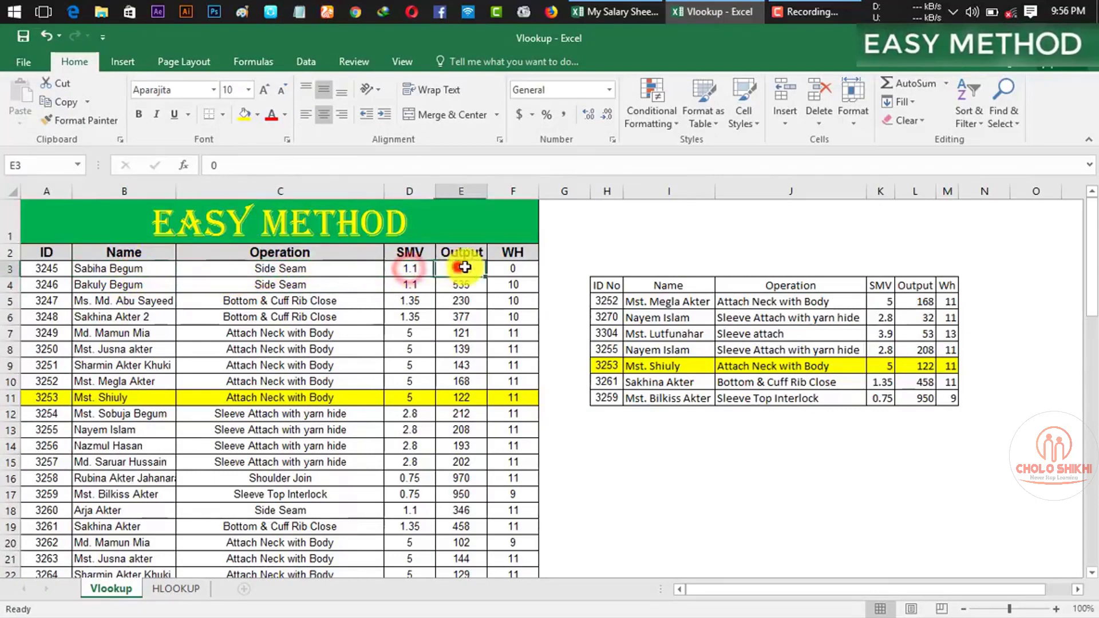
click(518, 267)
click(358, 267)
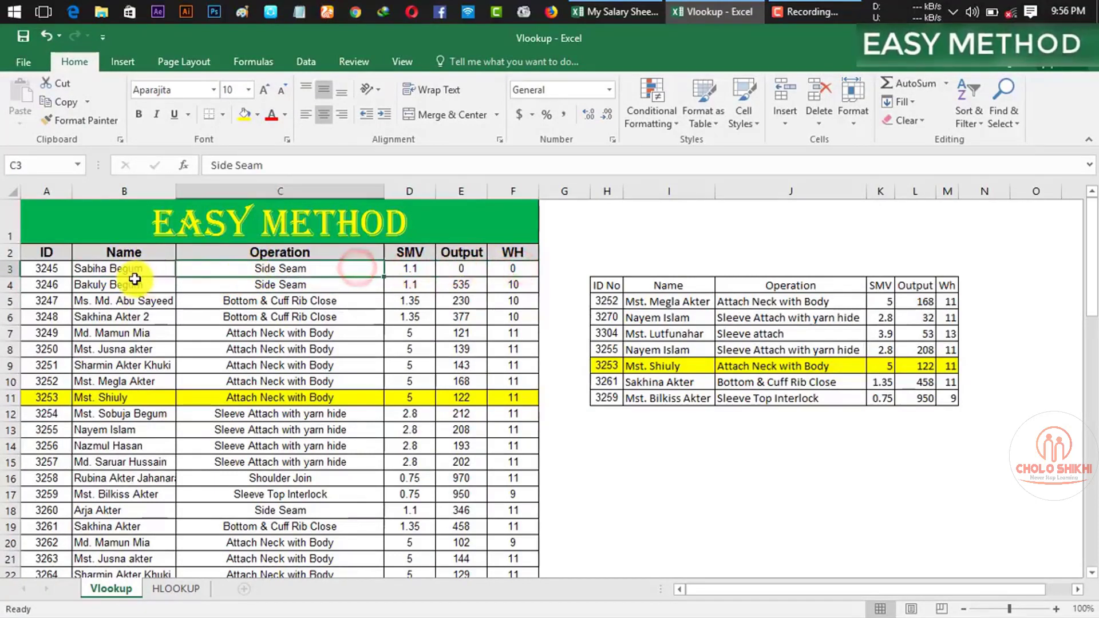
click(281, 248)
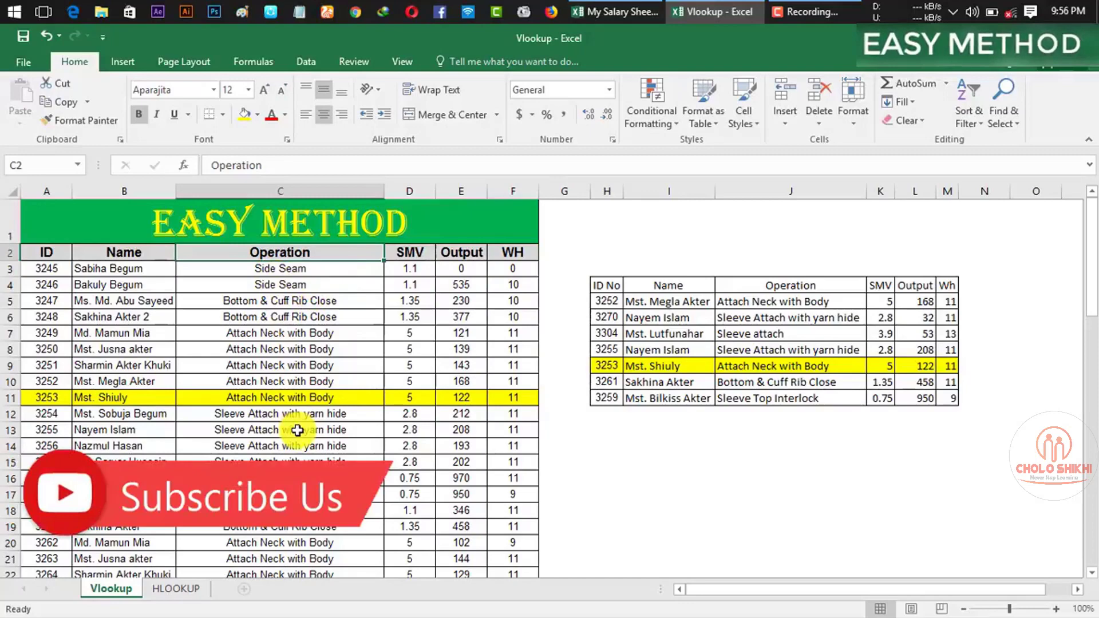
click(602, 11)
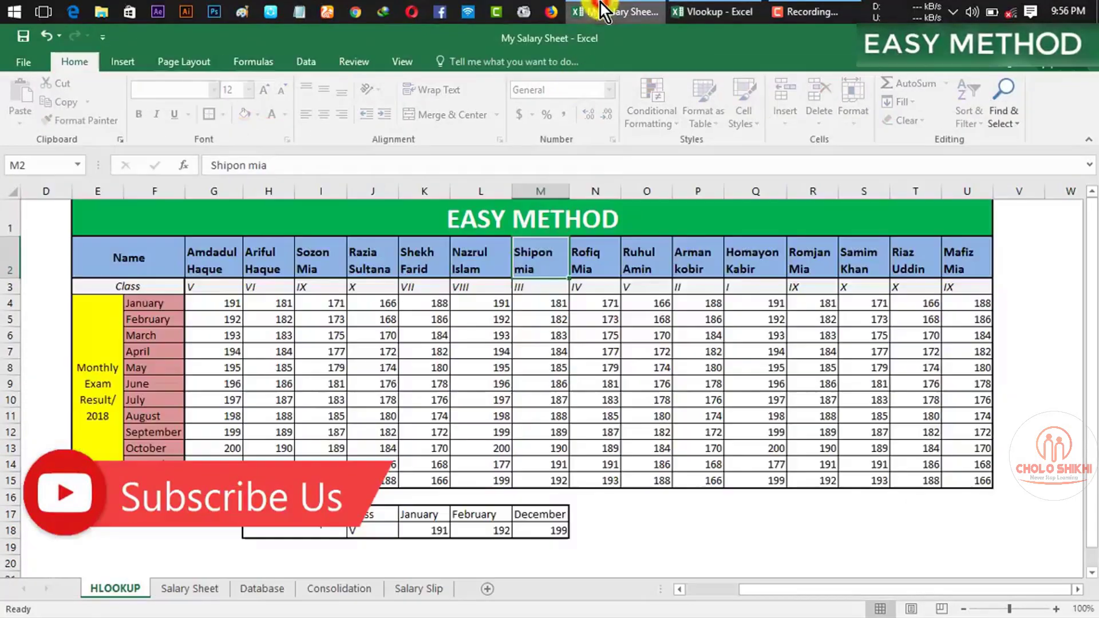
Step: Review the first student's January-to-December marks in the HLOOKUP sheet's marks table
click(201, 254)
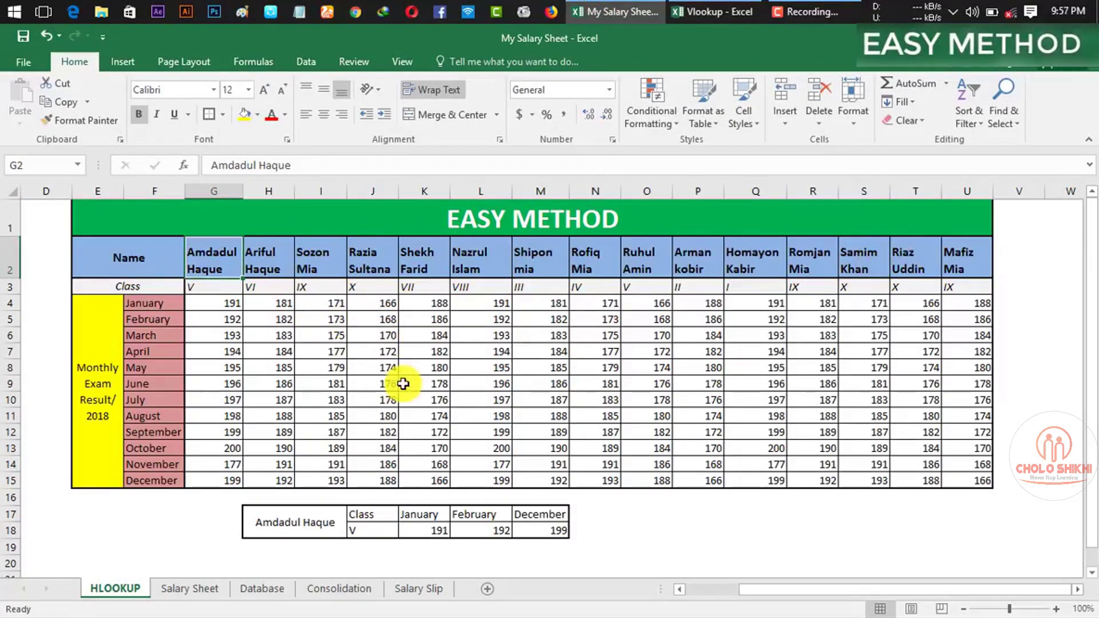
click(152, 308)
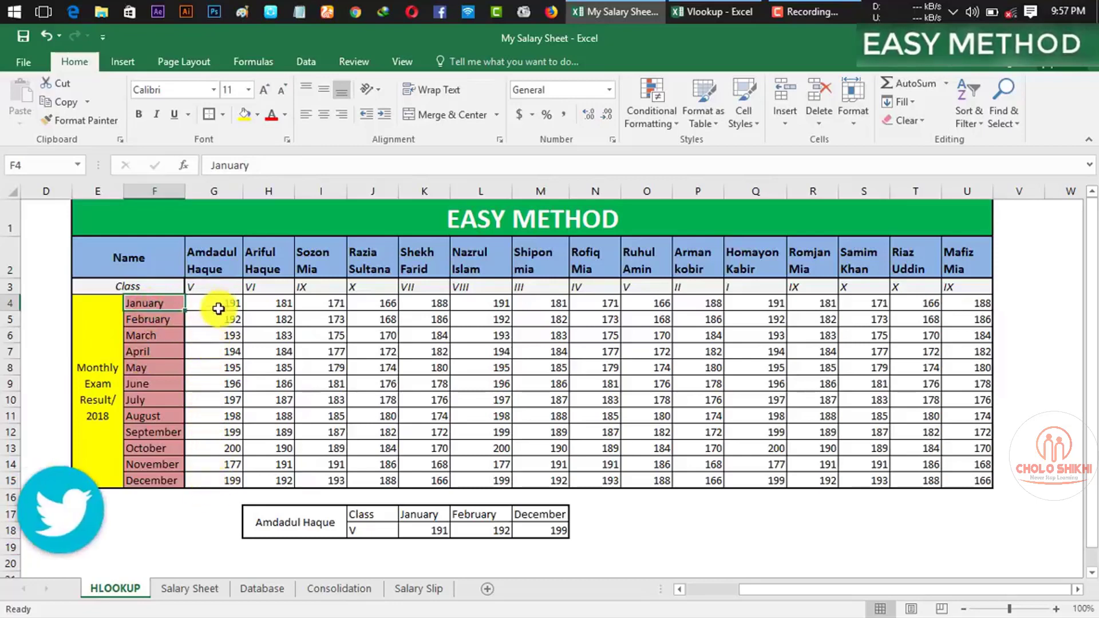
drag(218, 303, 227, 464)
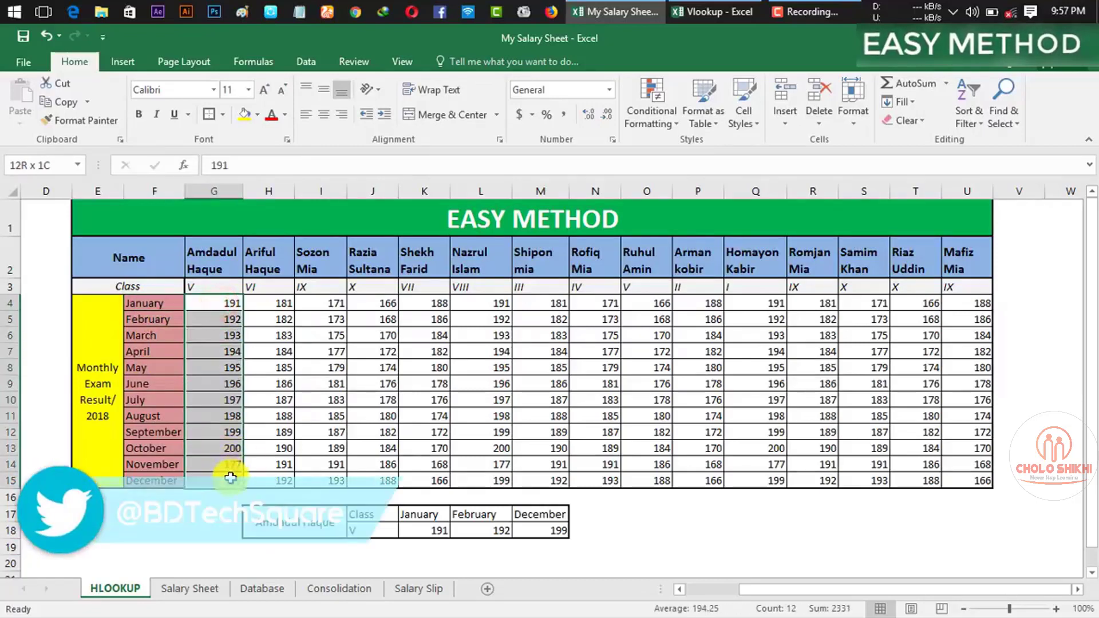
click(285, 399)
click(110, 494)
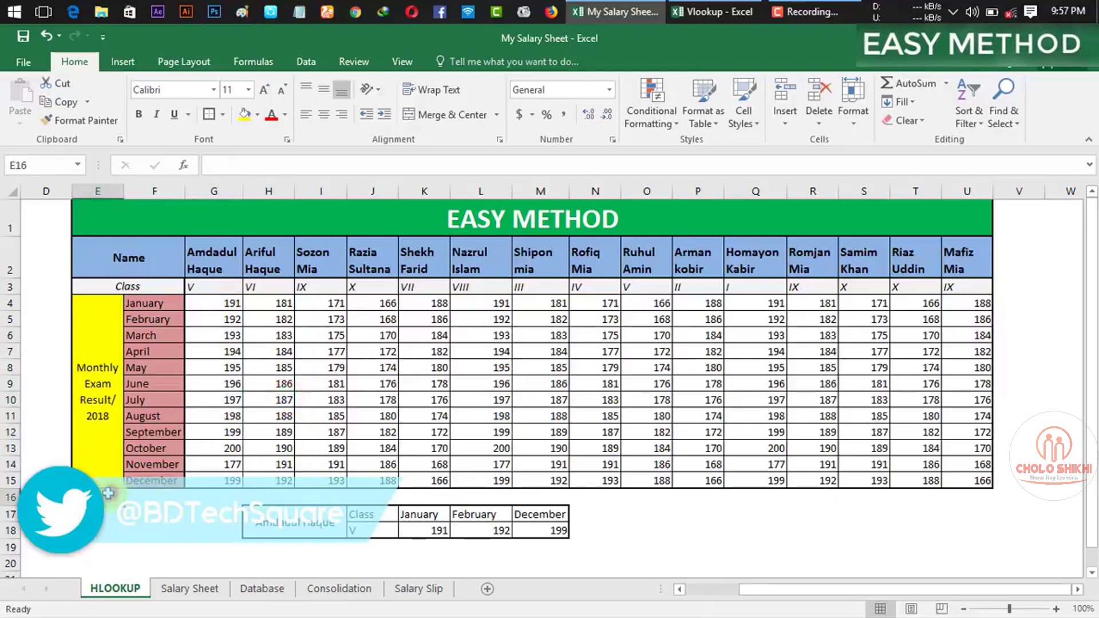
click(157, 493)
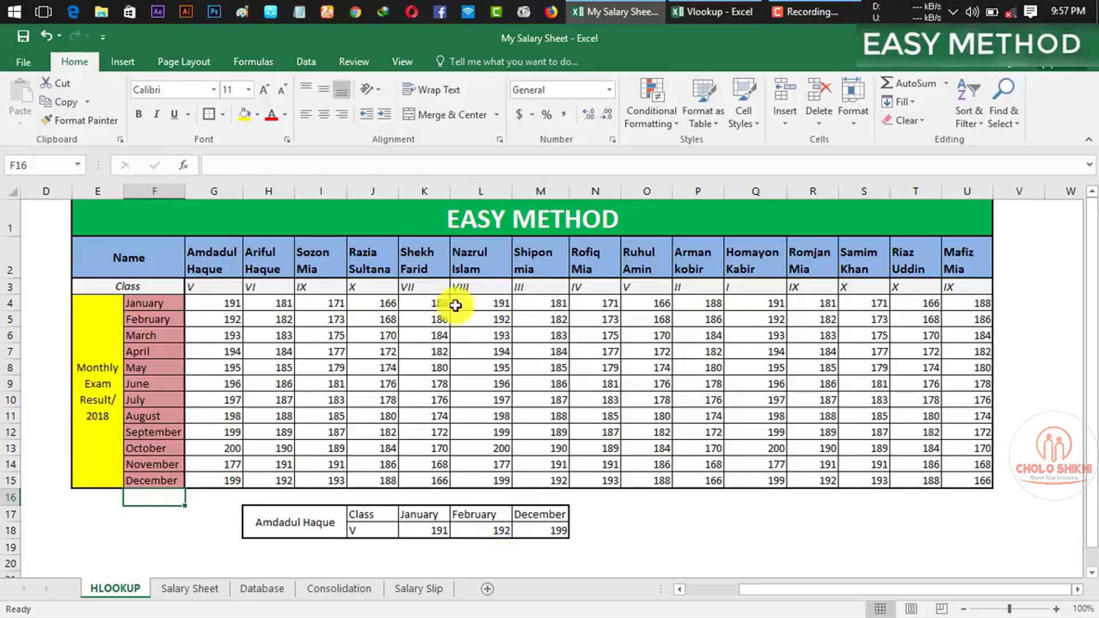
Step: Review column L's class and monthly marks, then select the lookup block's name cell H17
click(473, 253)
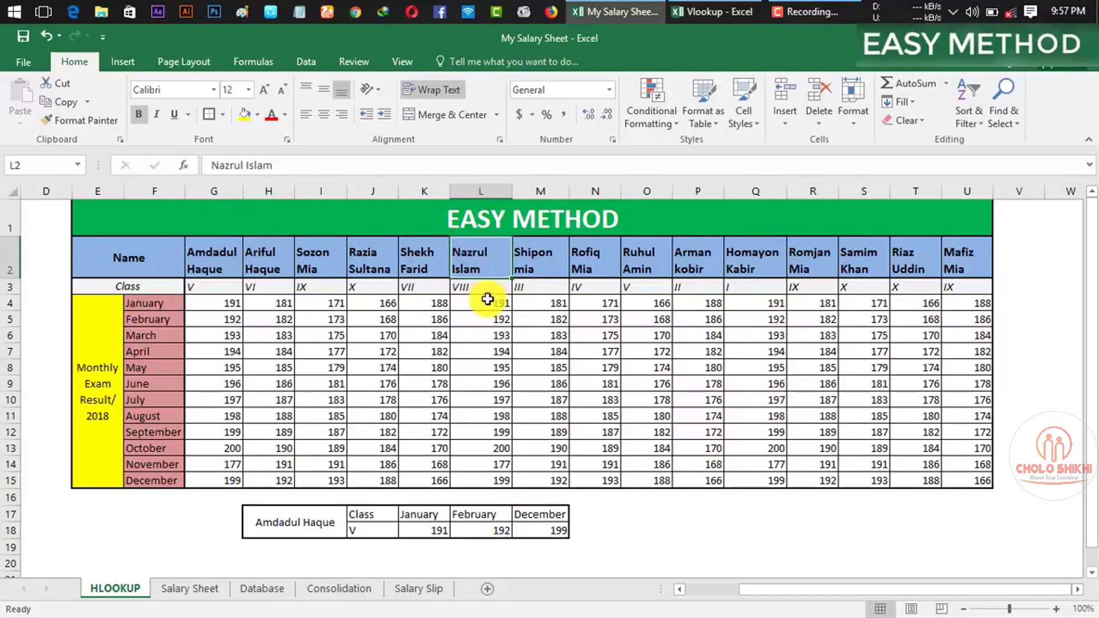
drag(487, 299, 489, 462)
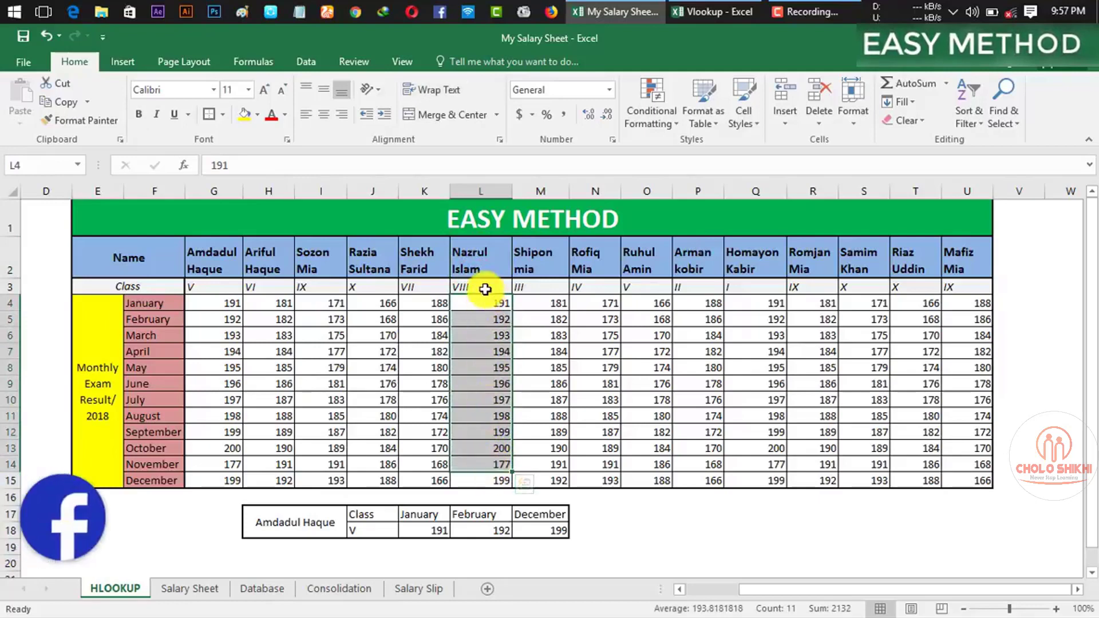
drag(486, 289, 482, 482)
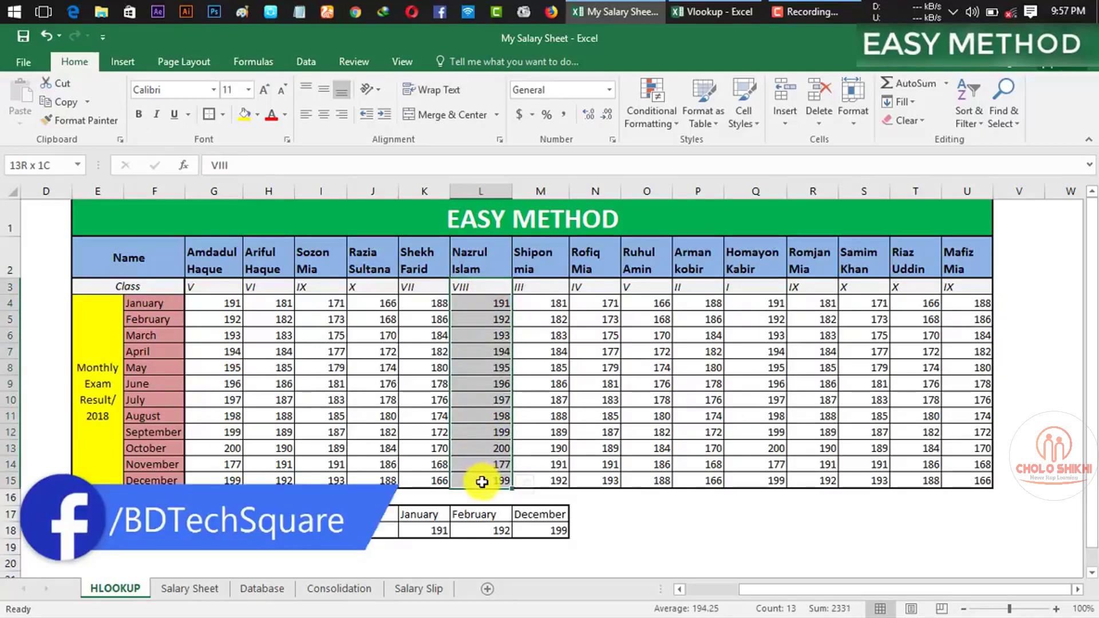
click(489, 369)
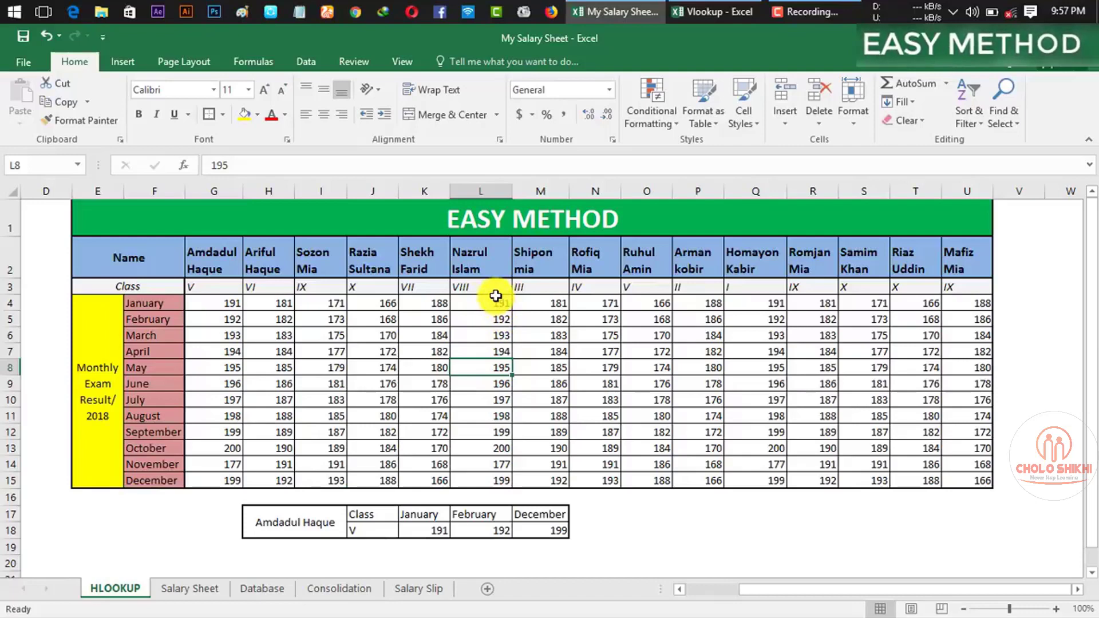
click(324, 522)
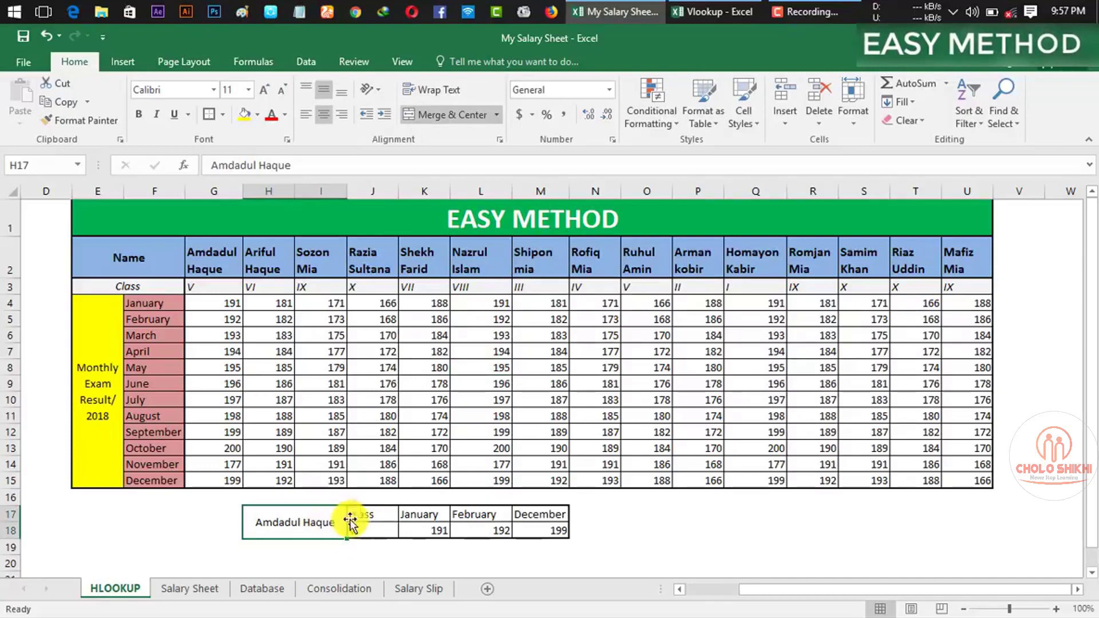
Step: Choose the last student in H17's list, showing Class IX and marks 188, 186, 166
click(349, 516)
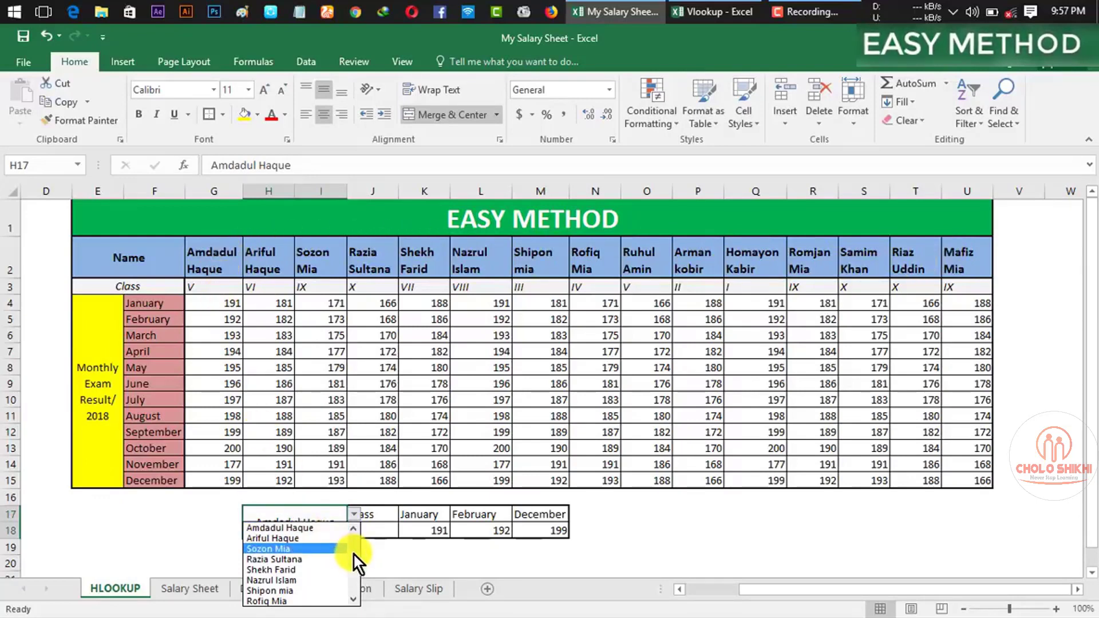
drag(353, 555, 354, 580)
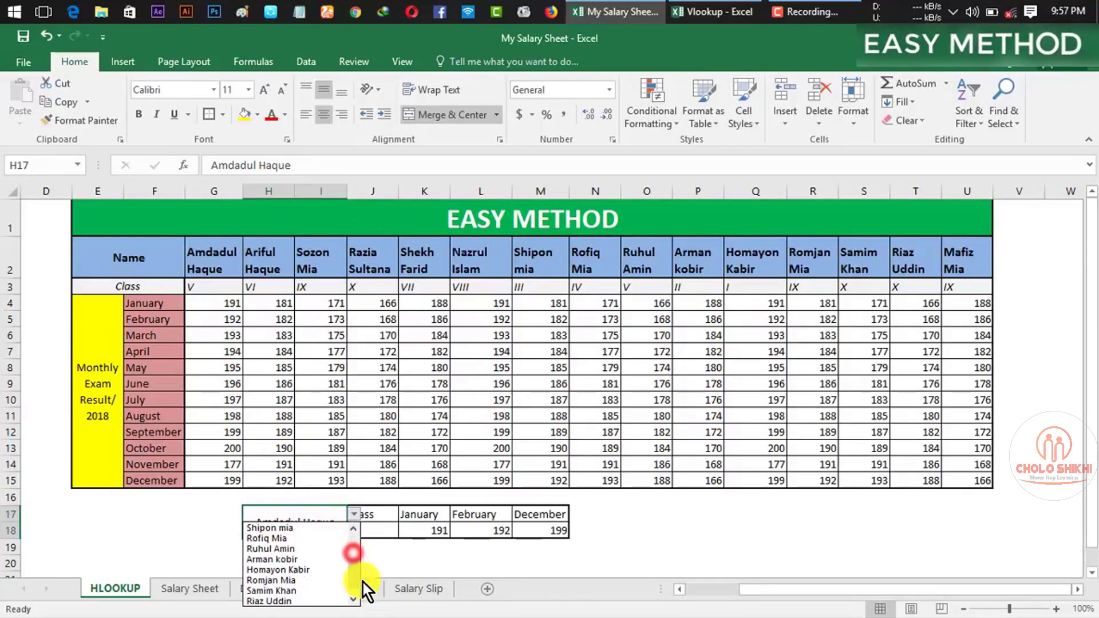
click(287, 561)
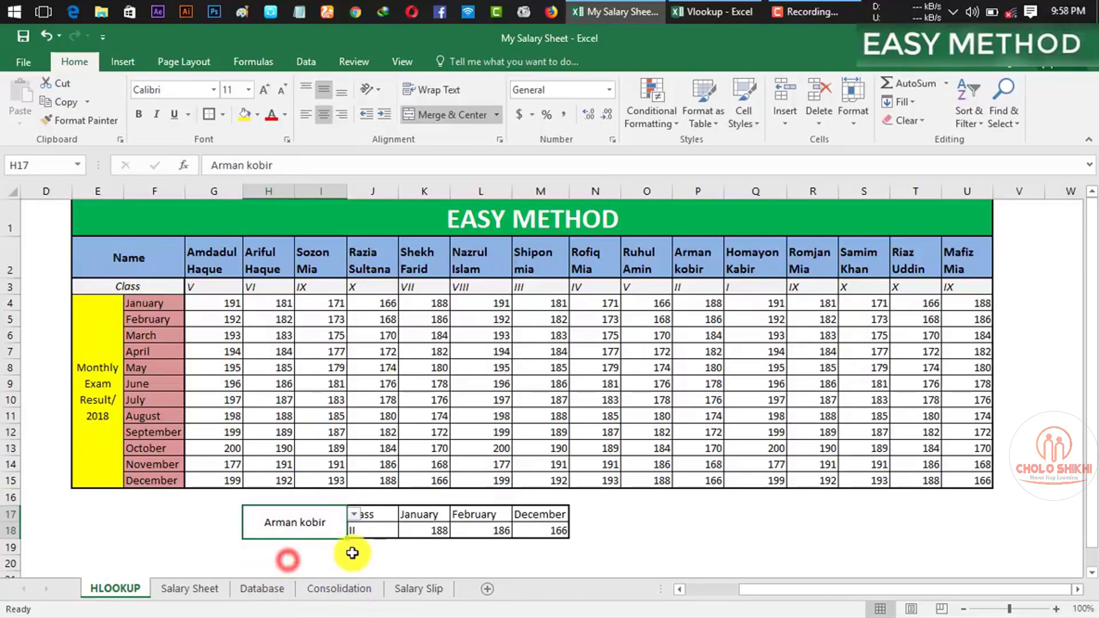
click(356, 515)
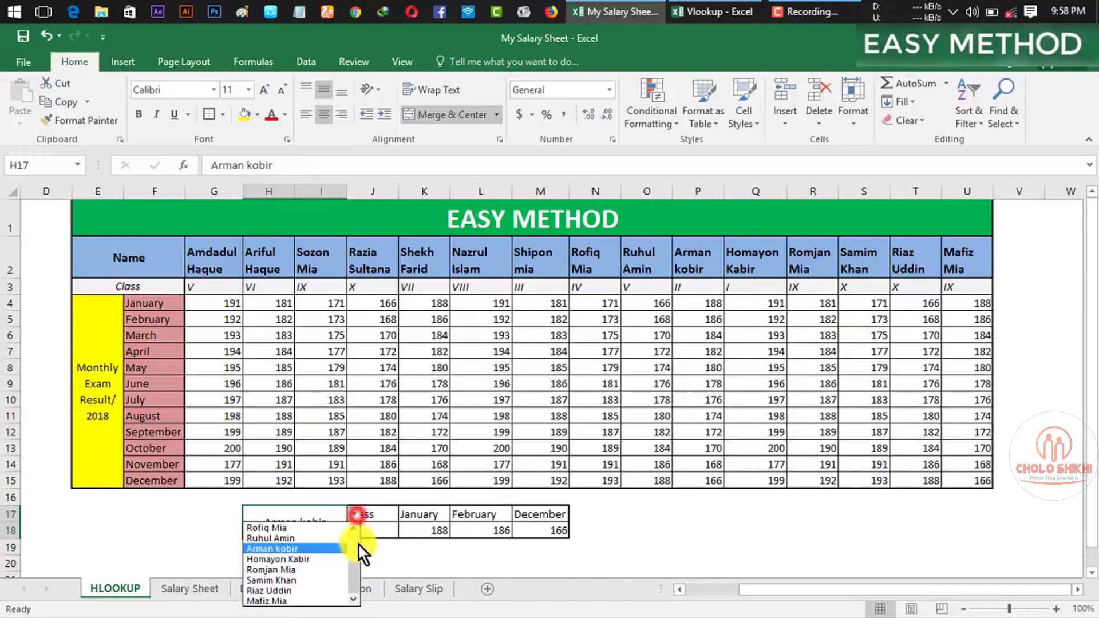
click(288, 601)
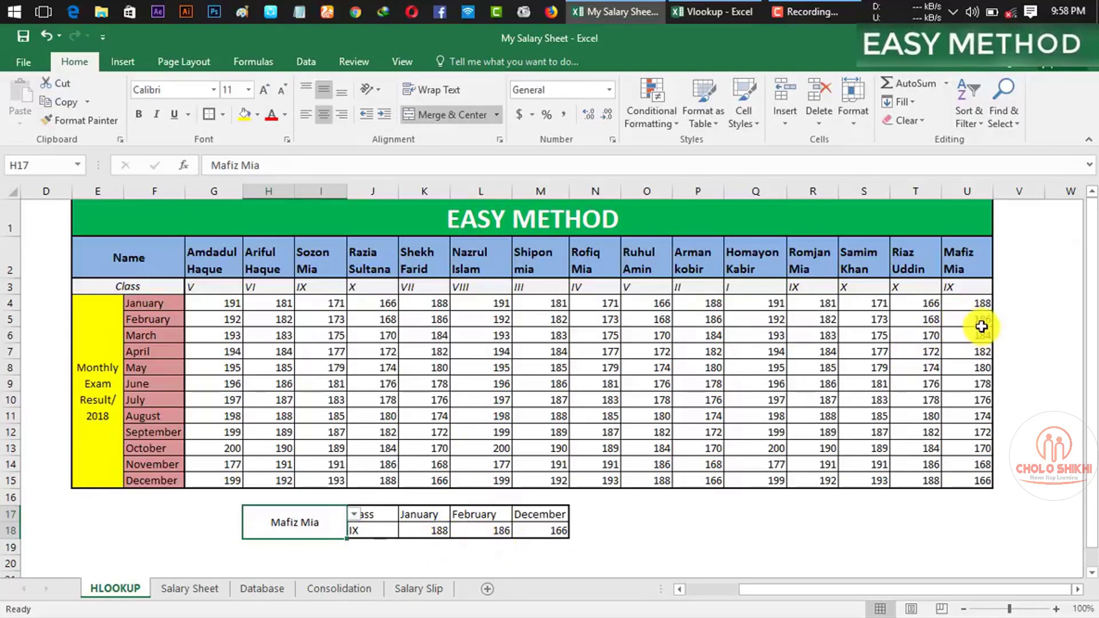
click(973, 481)
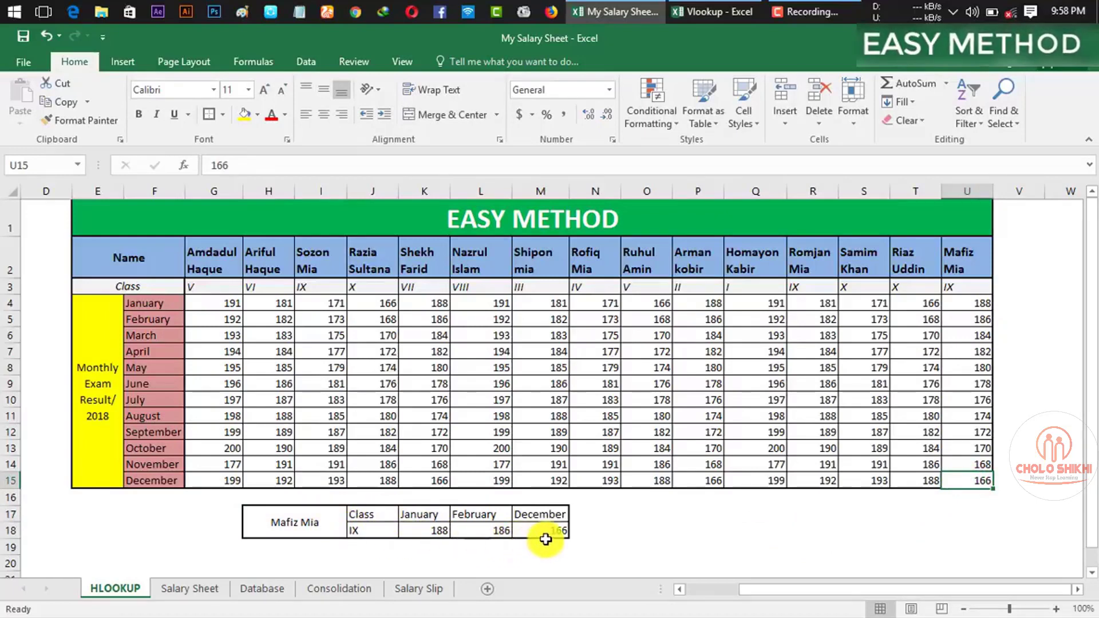
click(634, 514)
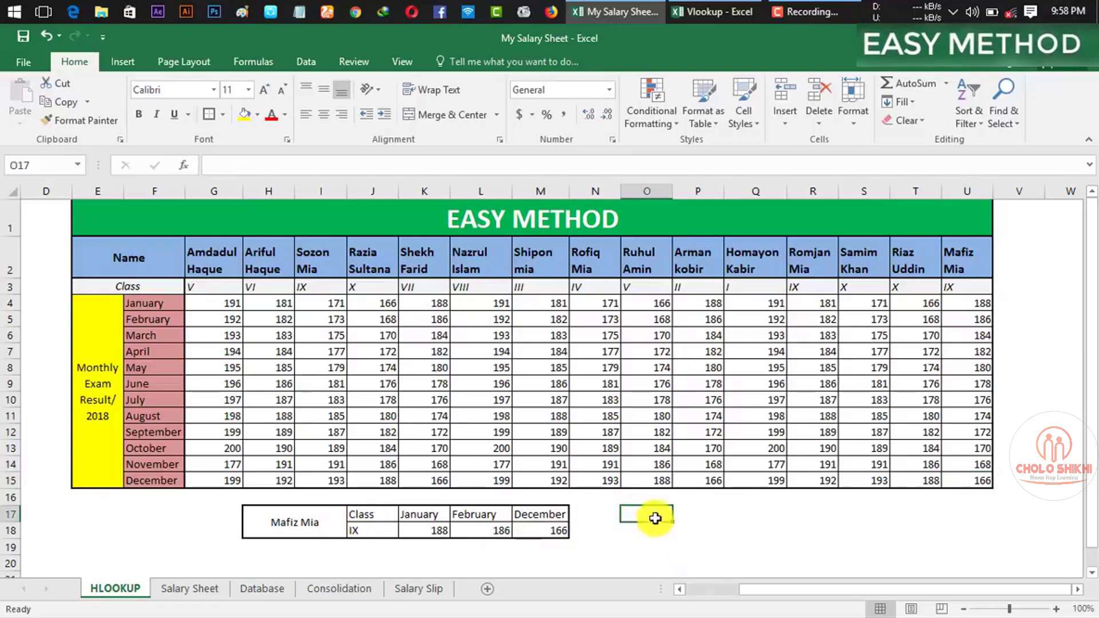
Step: Merge and centre O17:P18 into a single cell for the new name picker
drag(652, 514, 708, 538)
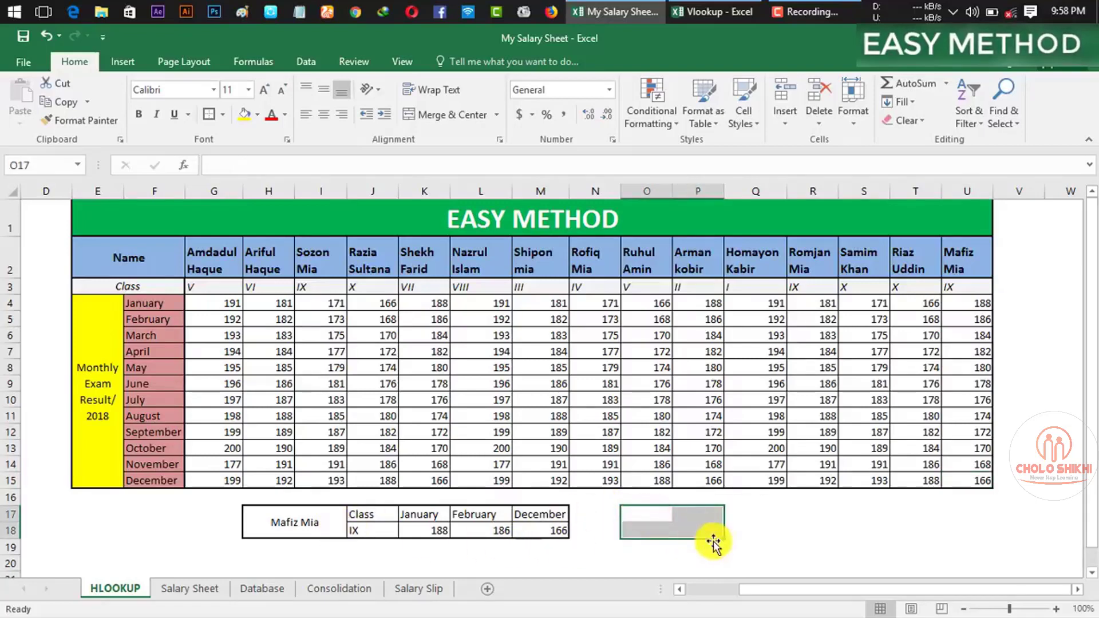
click(440, 114)
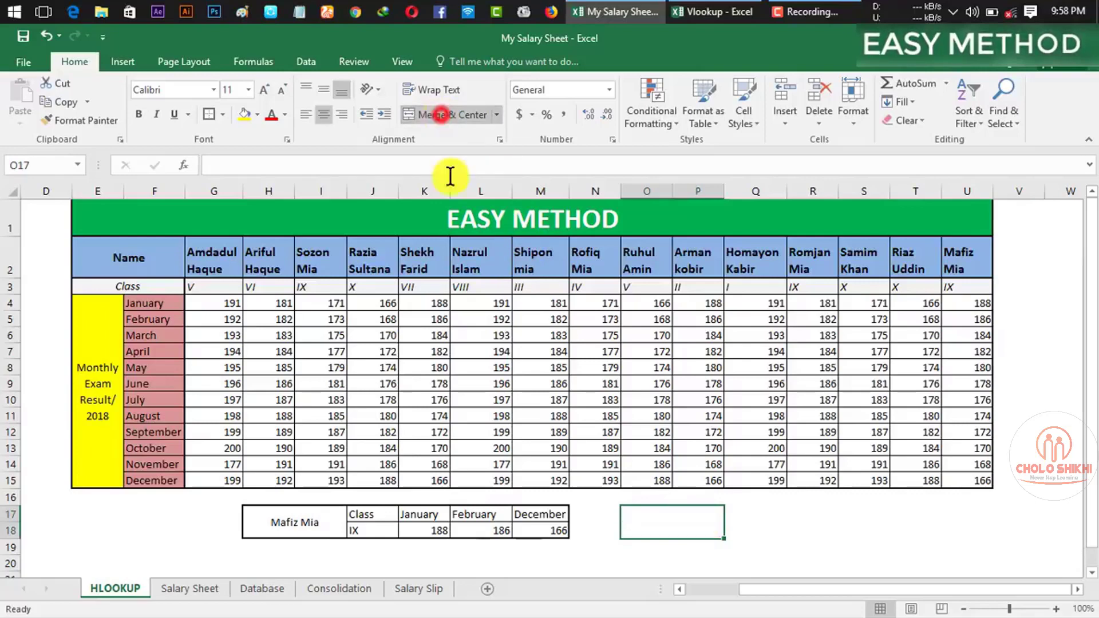
click(744, 530)
click(686, 519)
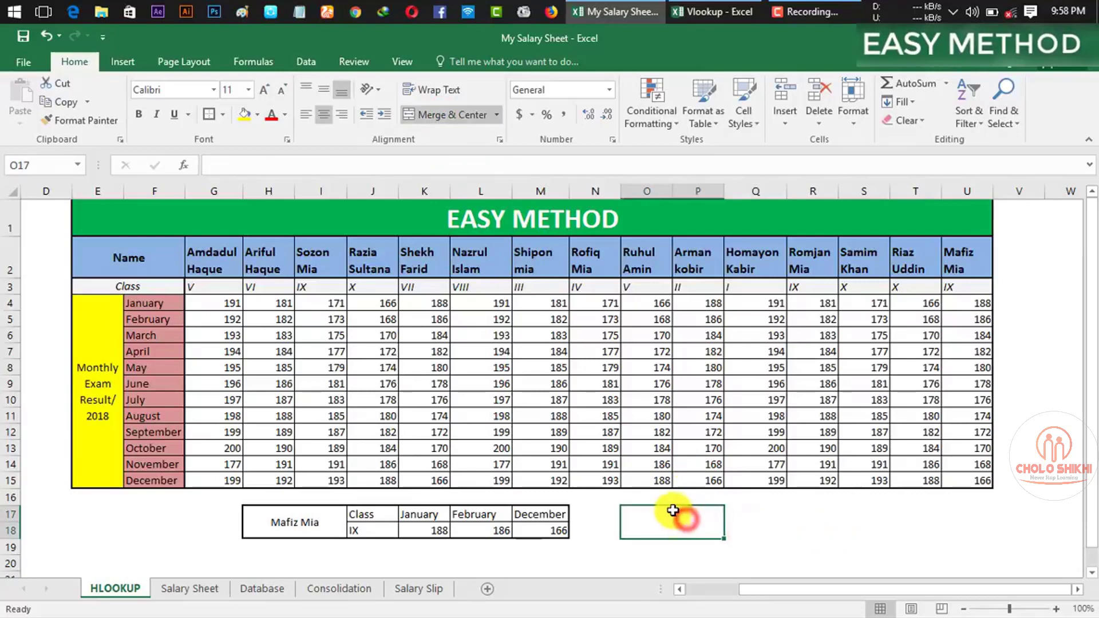
click(743, 527)
click(688, 524)
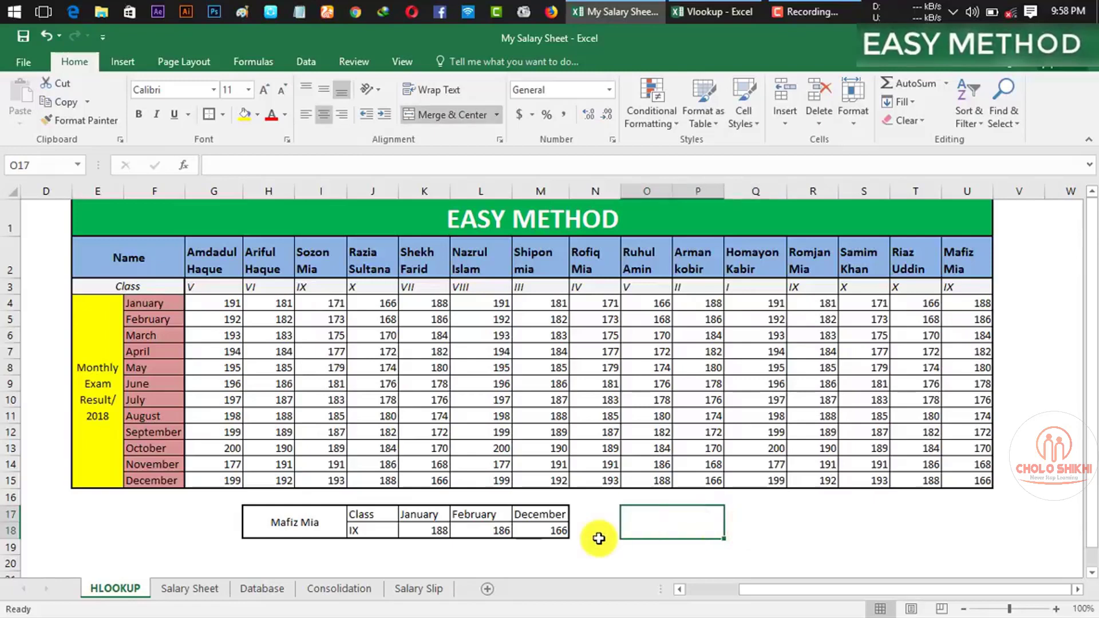
click(309, 61)
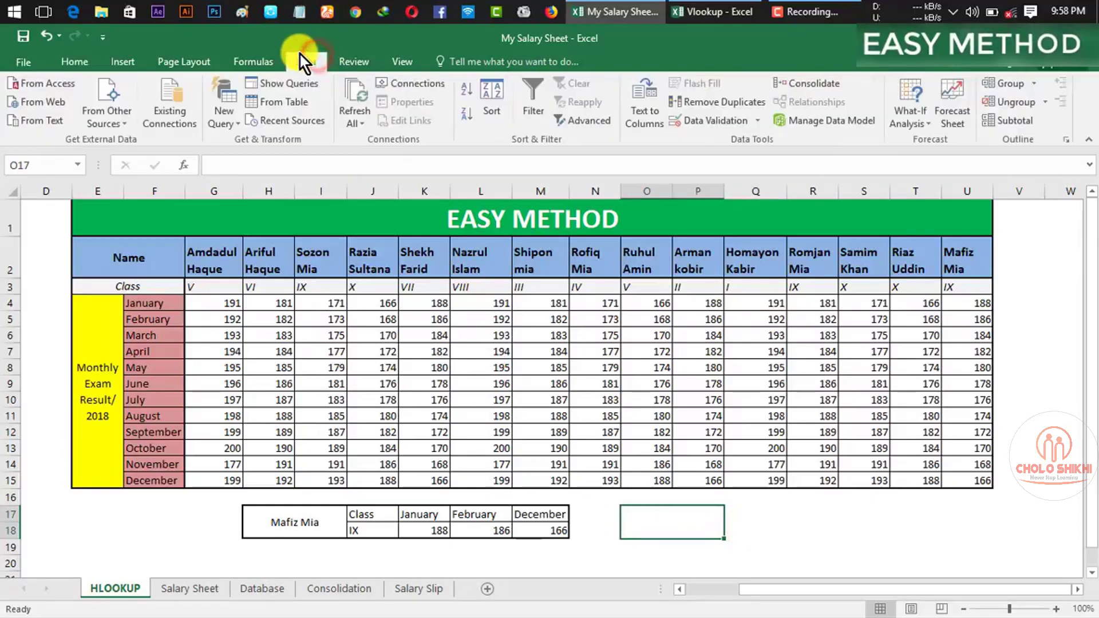
Step: Add List data validation to O17, sourcing the student name headers from row 2 of the table
click(720, 121)
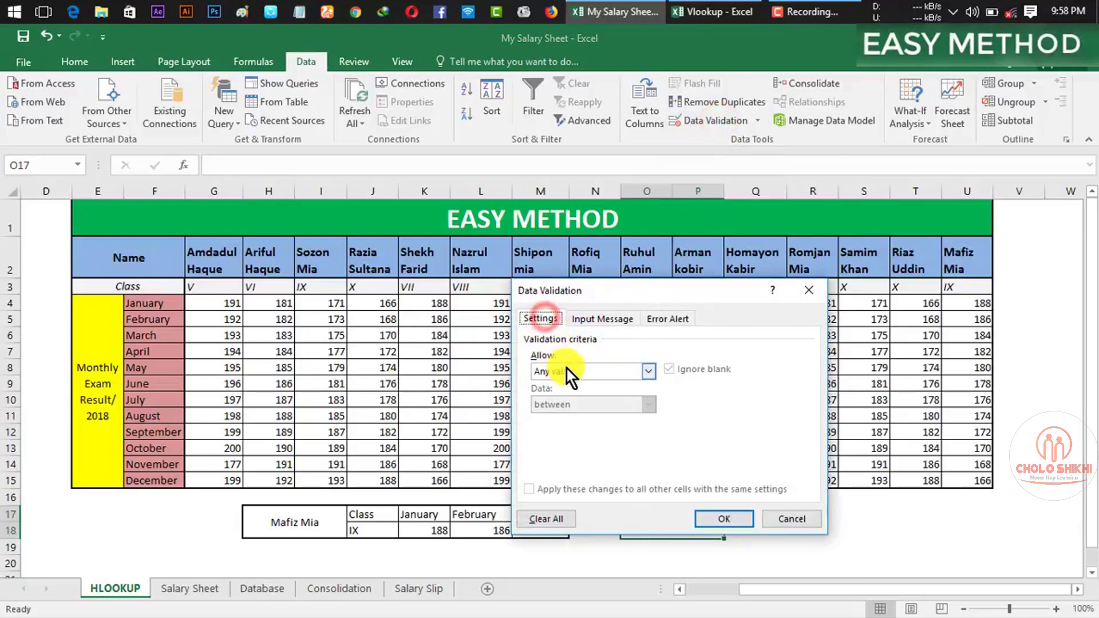
click(647, 371)
click(569, 418)
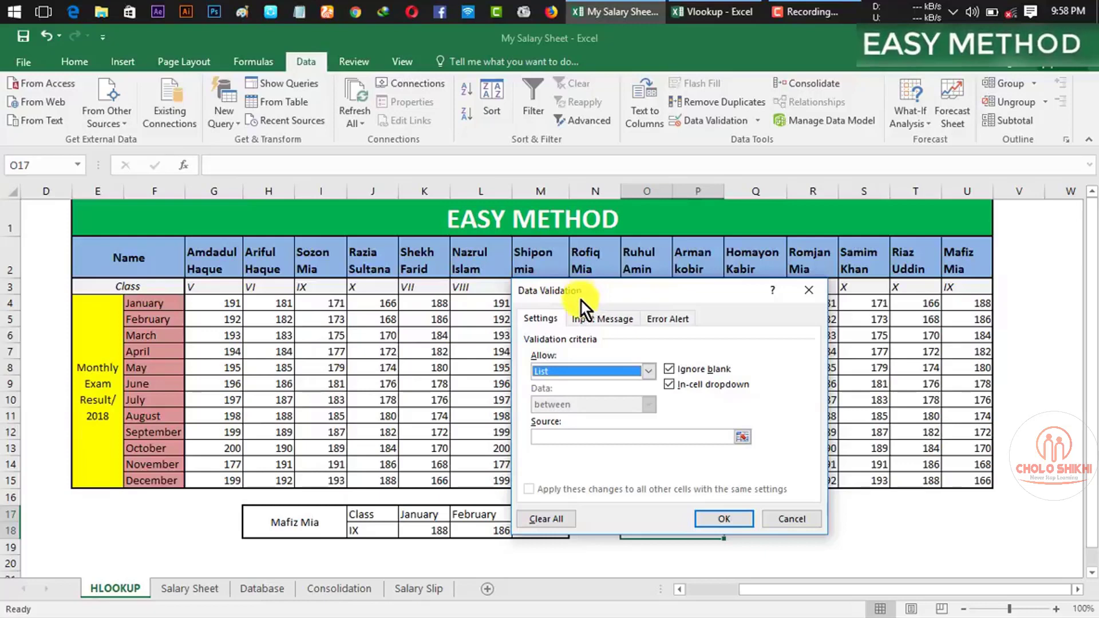
click(552, 435)
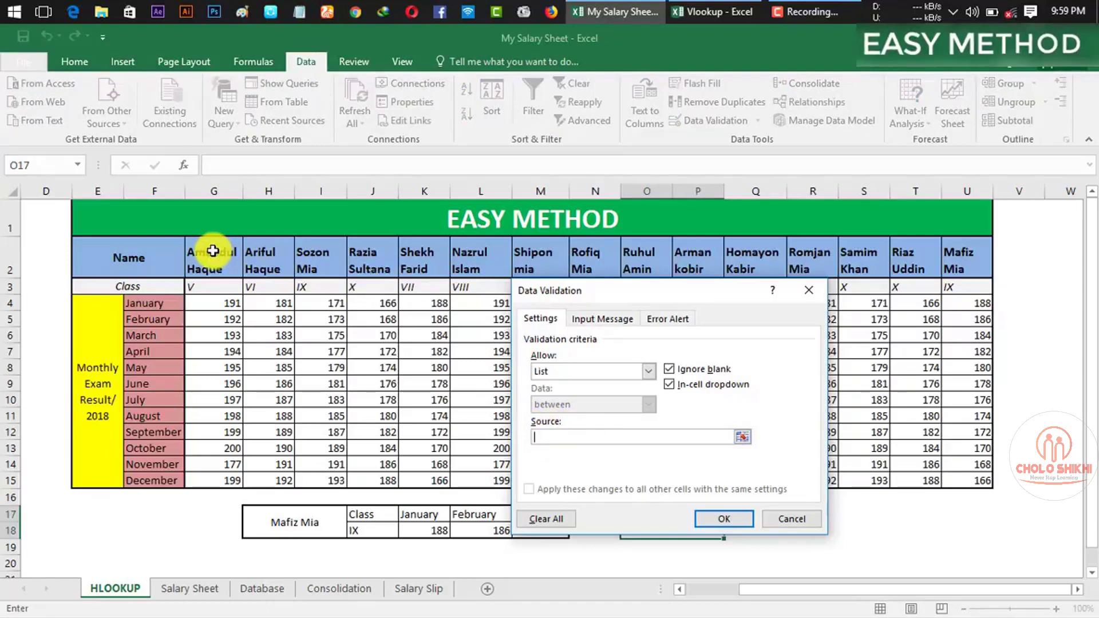
mouse_move(628, 288)
mouse_down()
mouse_move(597, 330)
mouse_move(525, 356)
mouse_up()
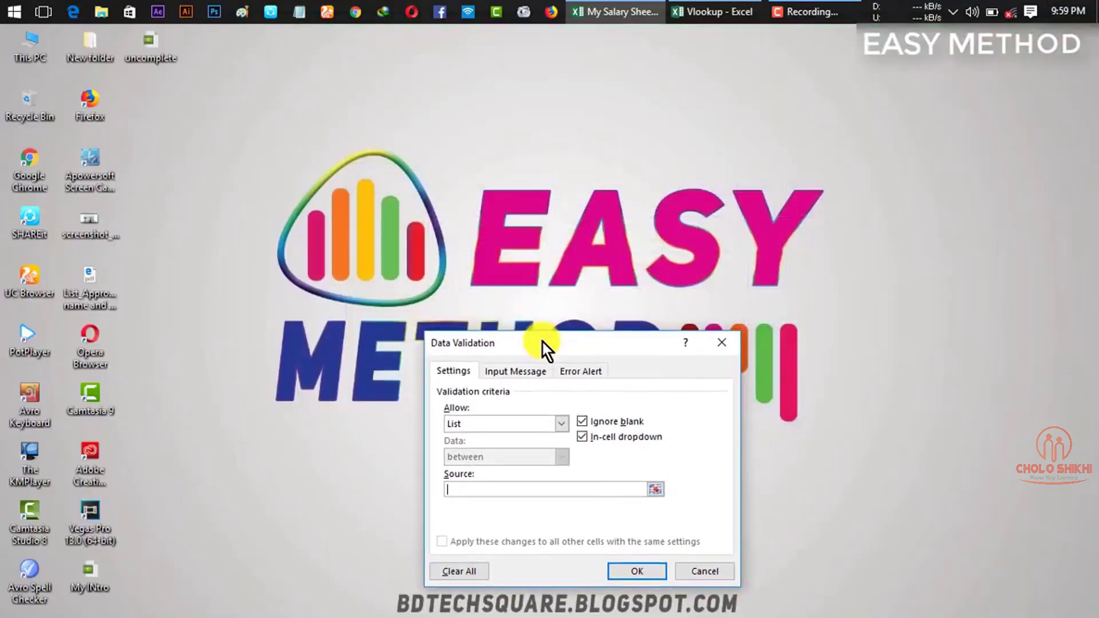
mouse_move(612, 11)
click(641, 2)
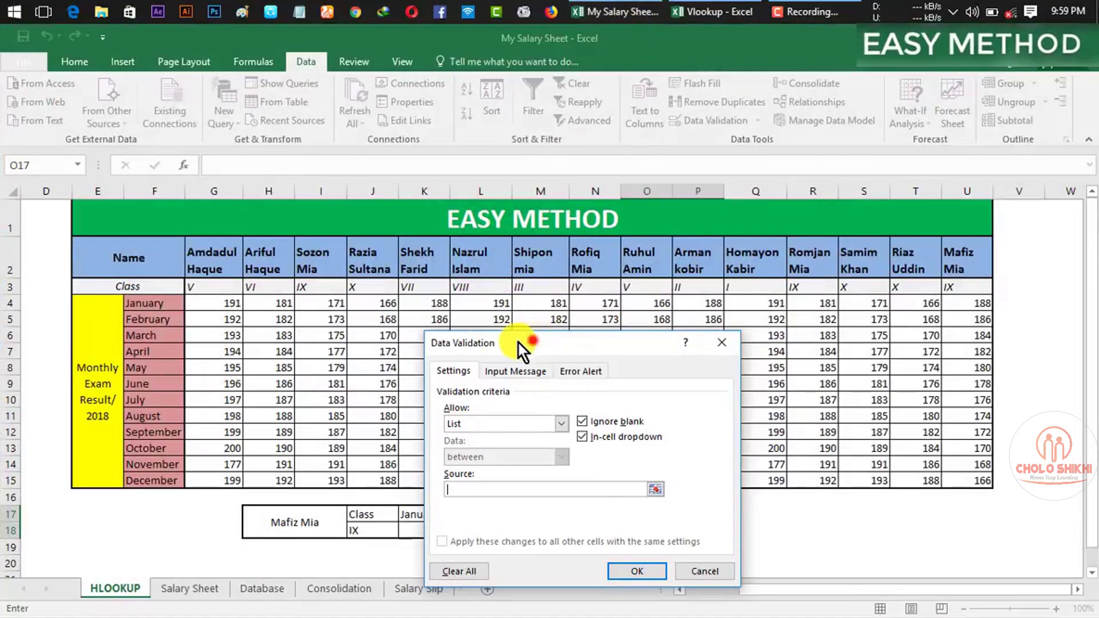
drag(517, 341, 492, 342)
click(447, 491)
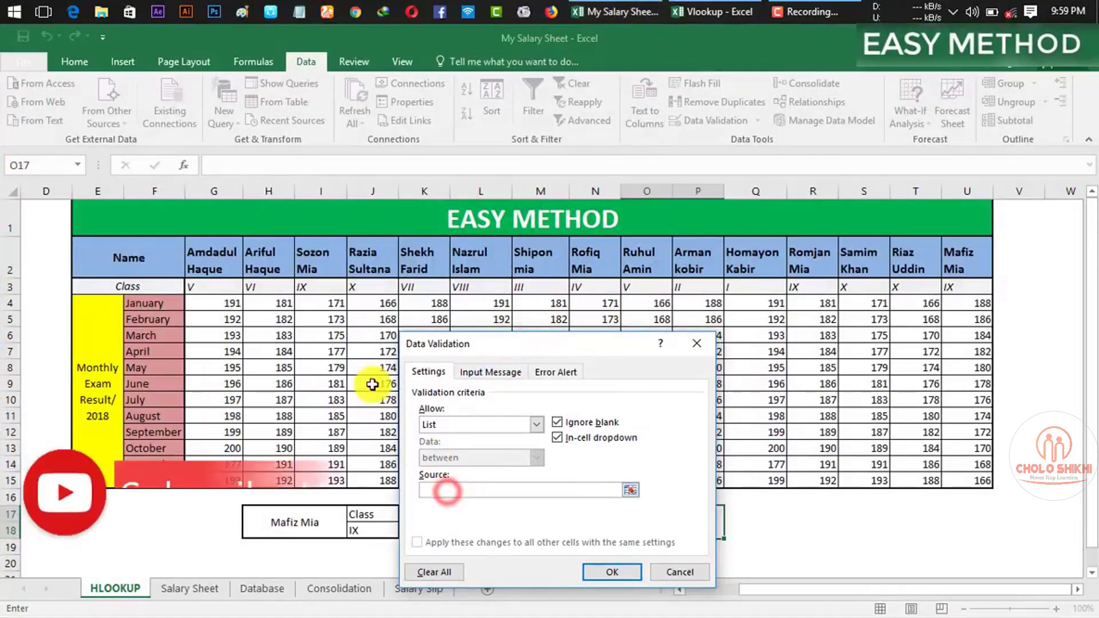
drag(223, 257, 350, 263)
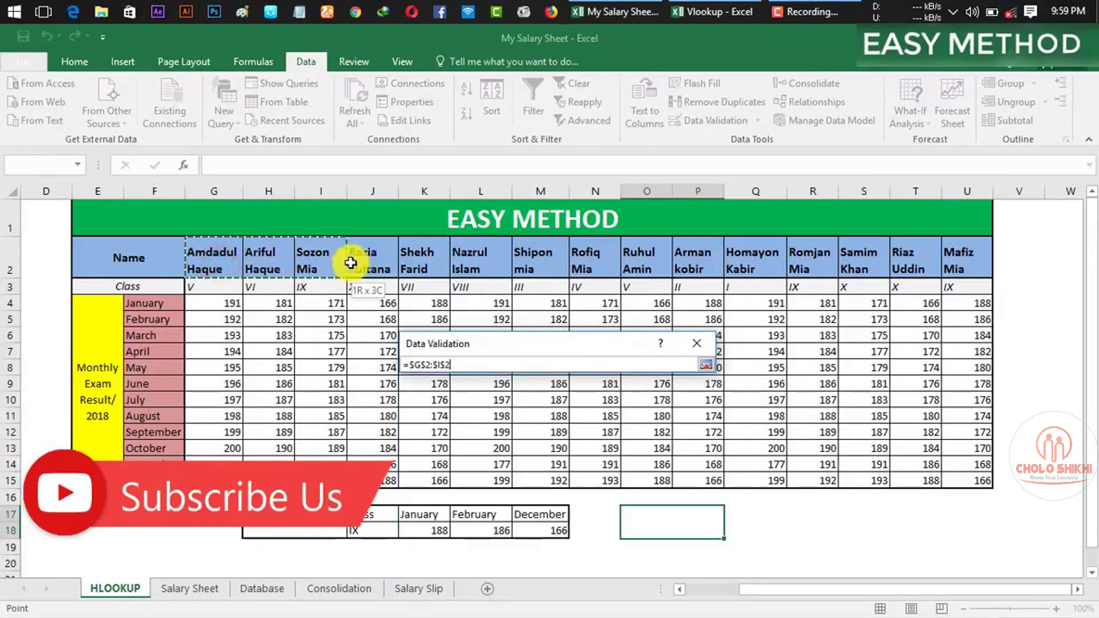
mouse_move(351, 263)
mouse_down()
mouse_move(921, 280)
mouse_move(964, 269)
mouse_up()
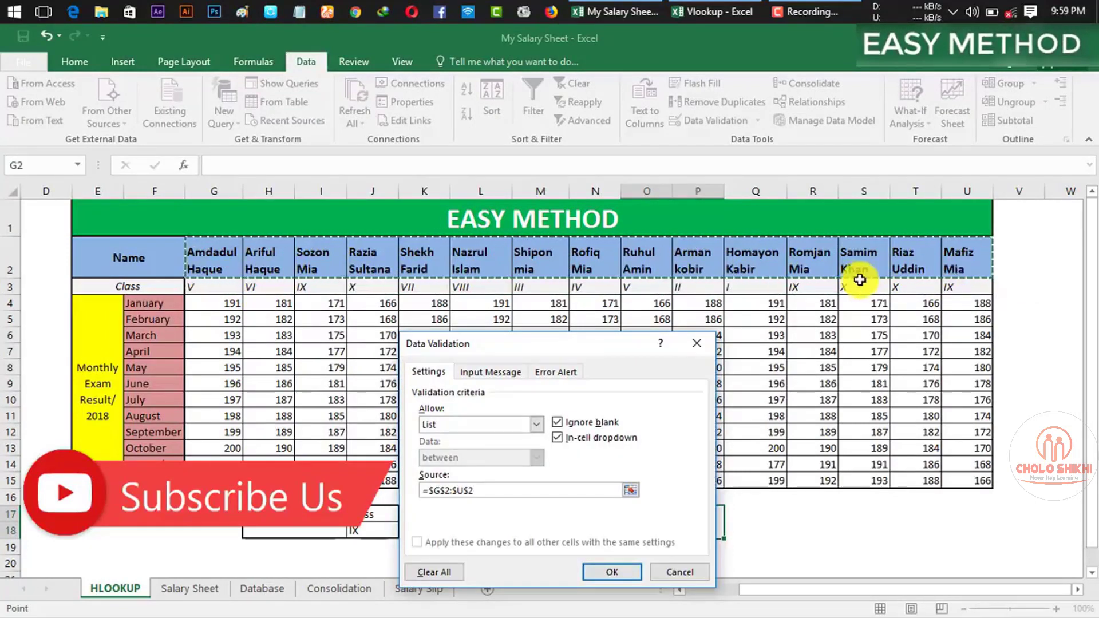
click(609, 574)
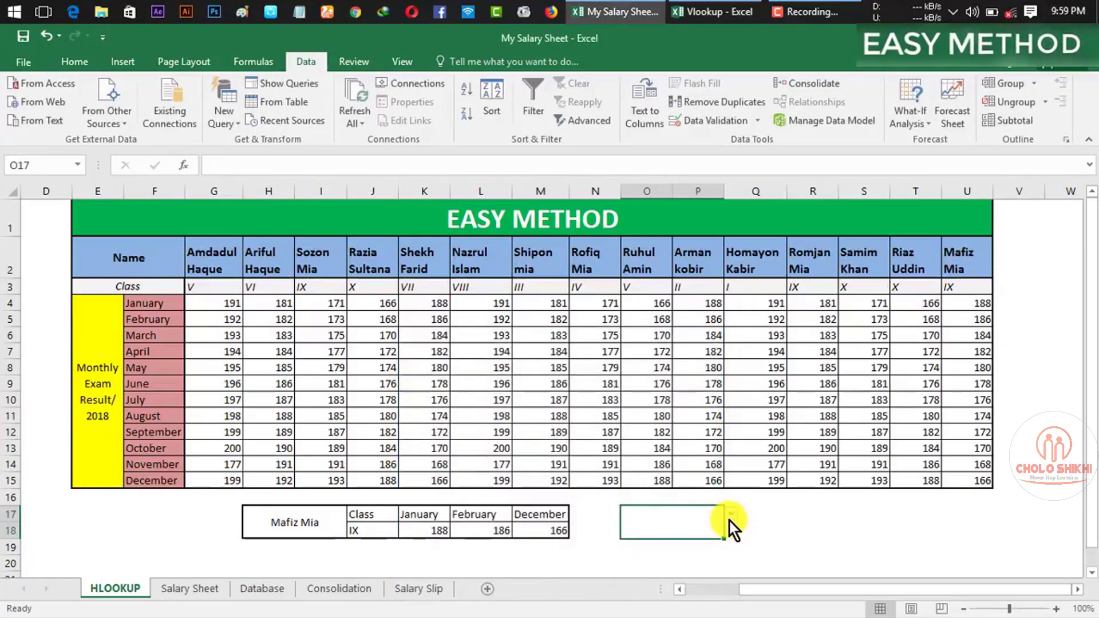
click(730, 519)
click(652, 539)
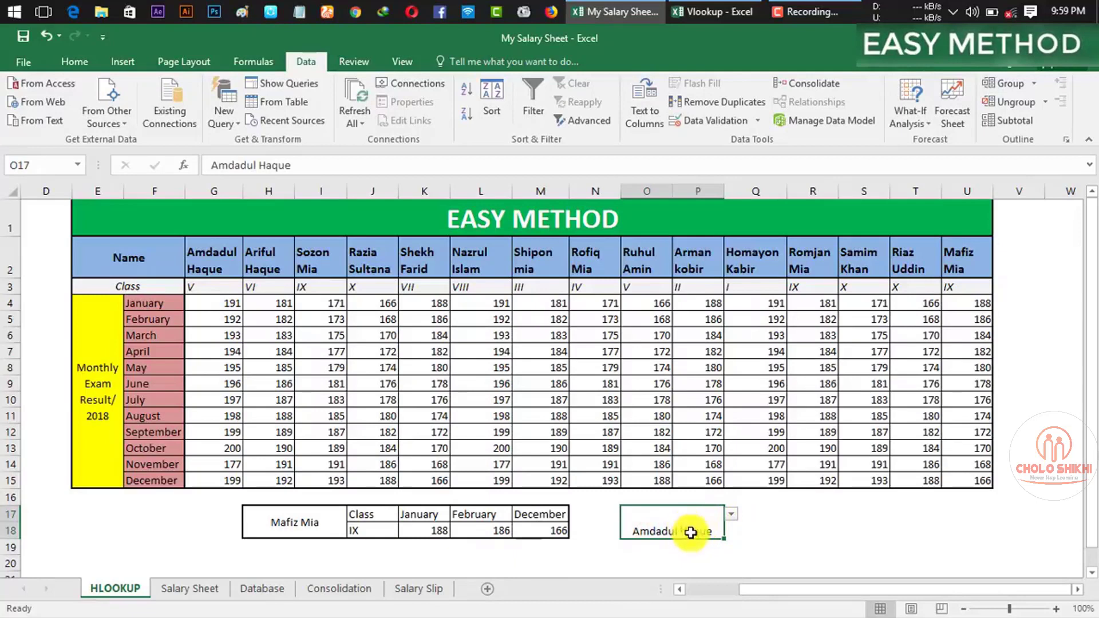
click(785, 538)
click(671, 532)
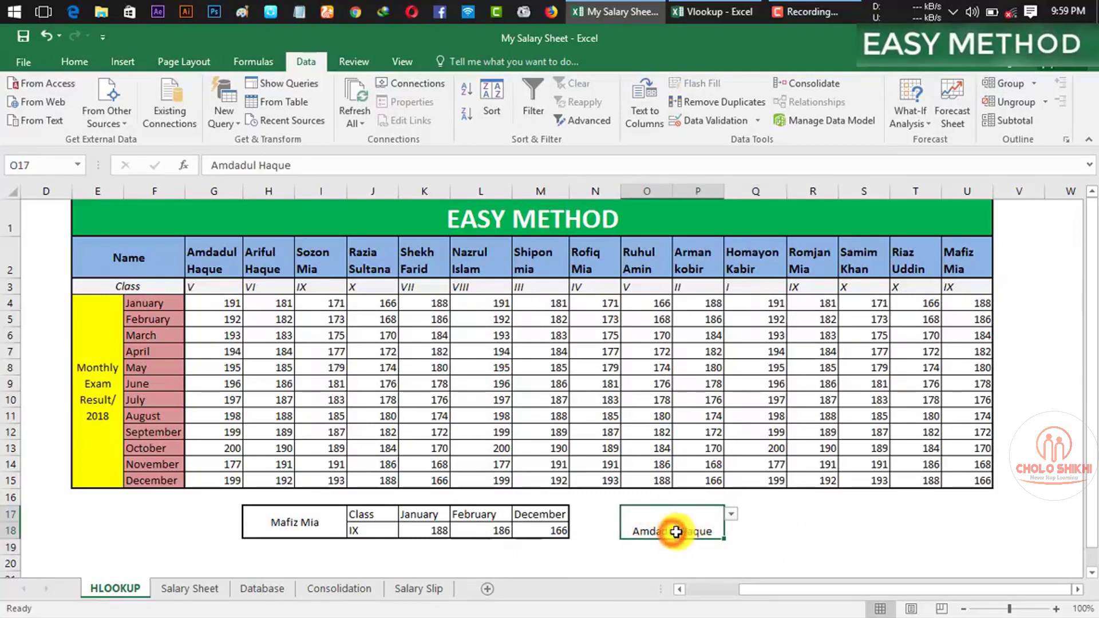
click(75, 62)
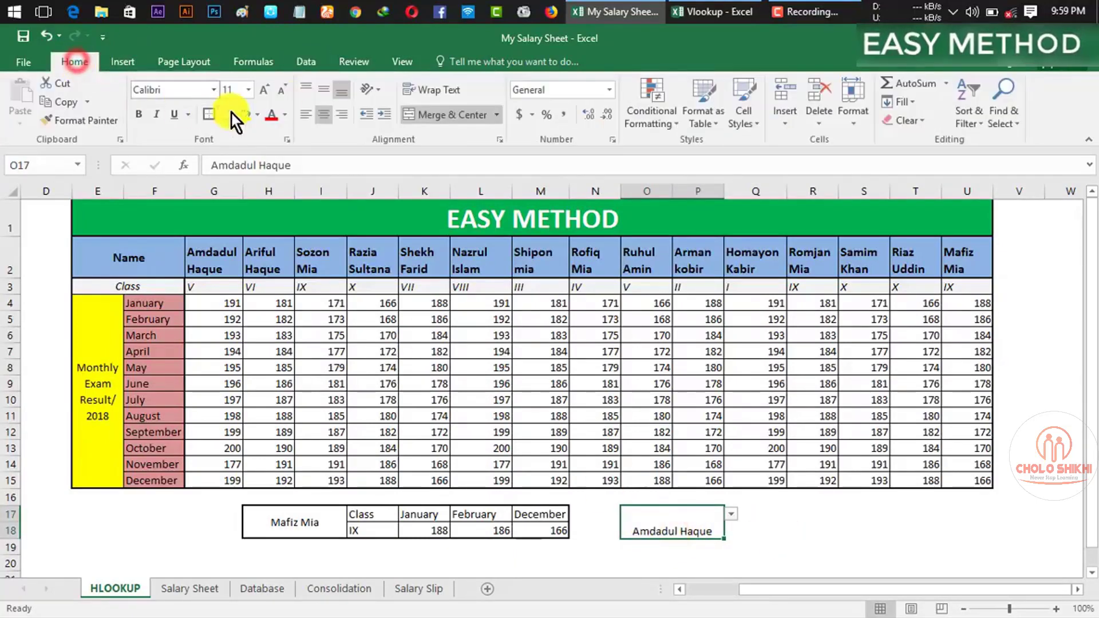
click(323, 90)
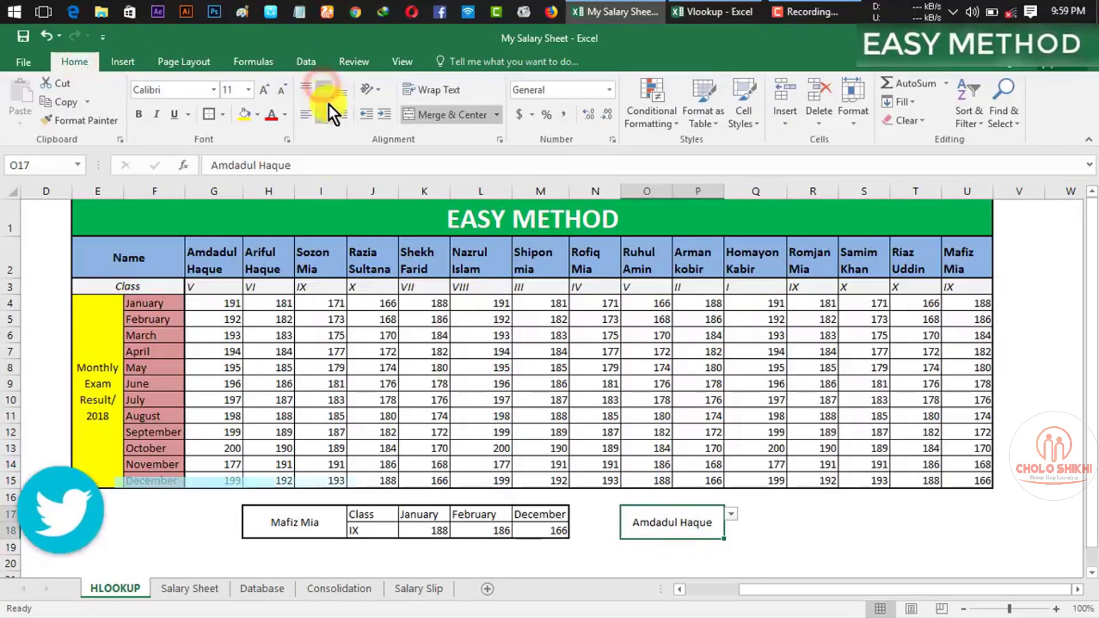
click(768, 530)
Step: Apply All Borders to the merged name cell and the whole O17:S18 result block
click(664, 517)
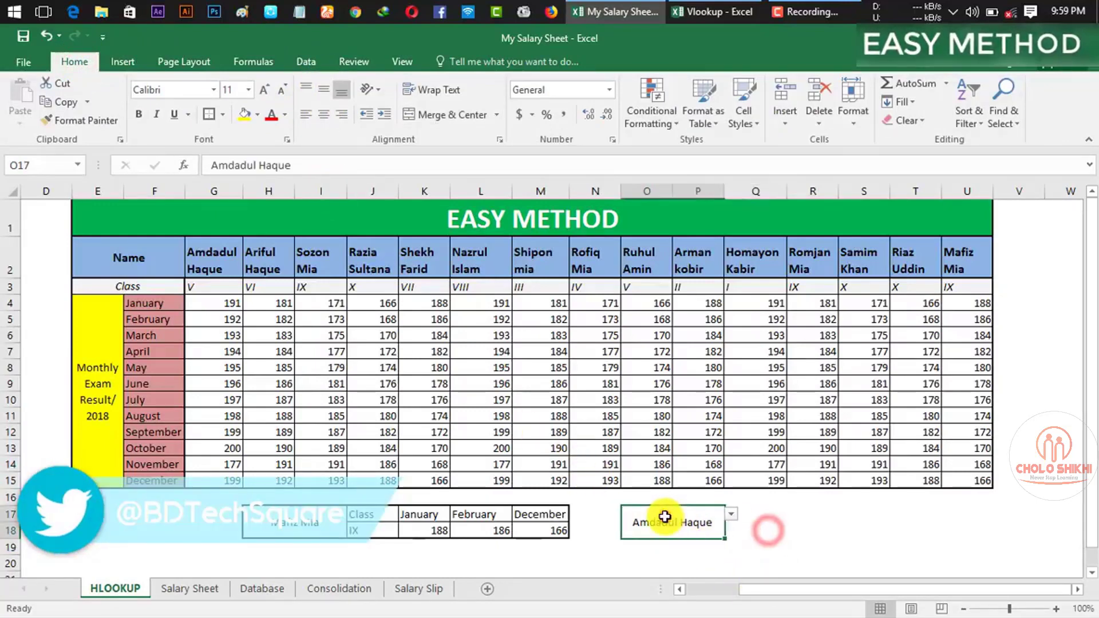
click(747, 532)
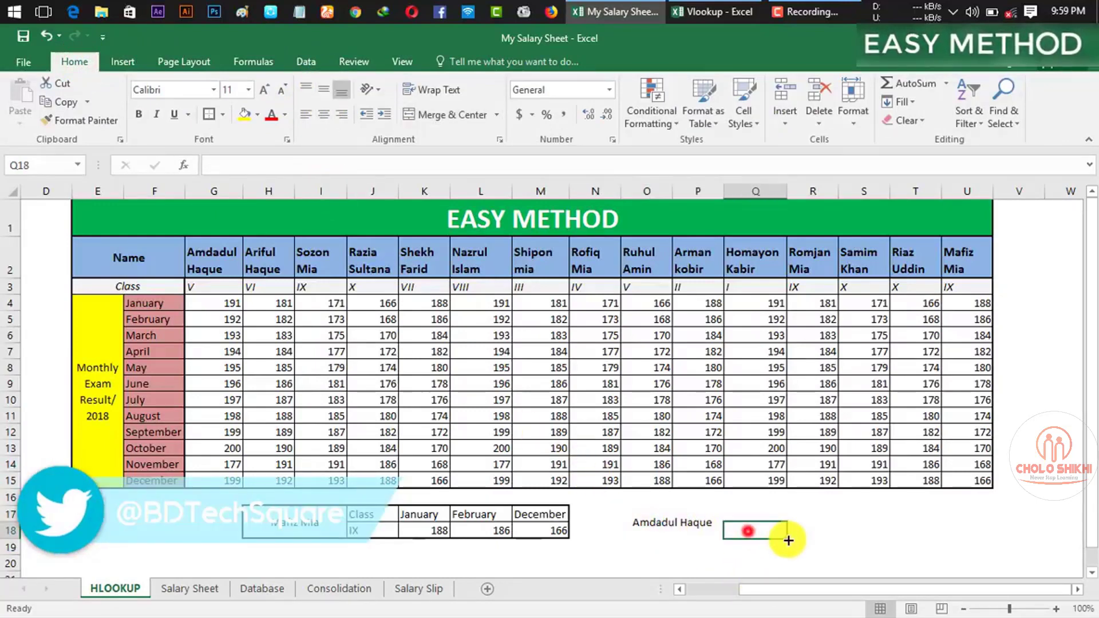
click(683, 524)
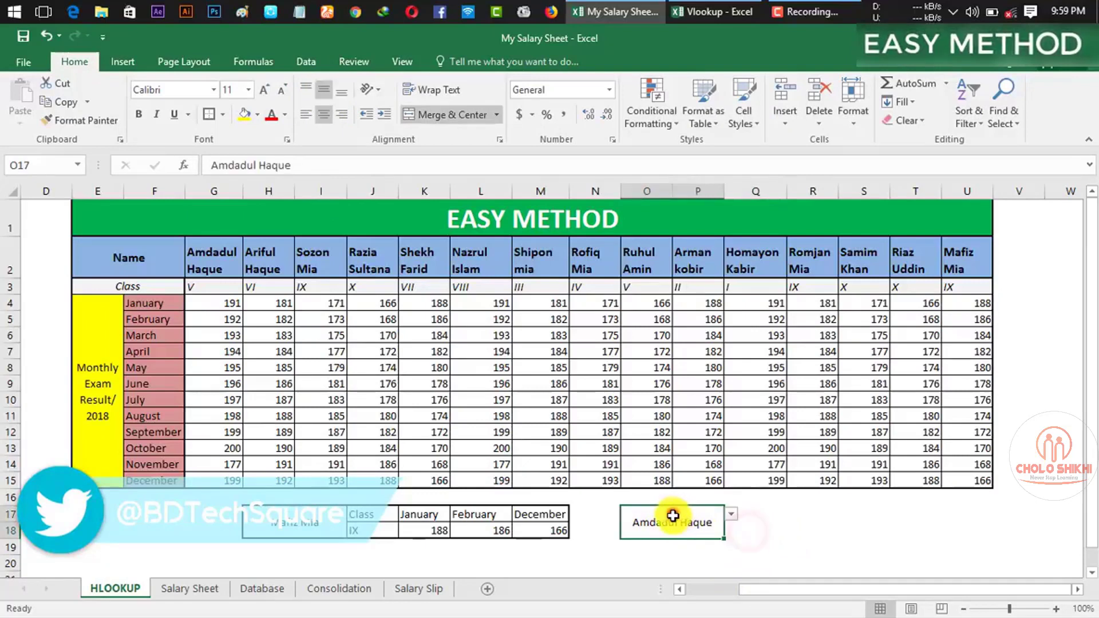
click(222, 117)
click(255, 252)
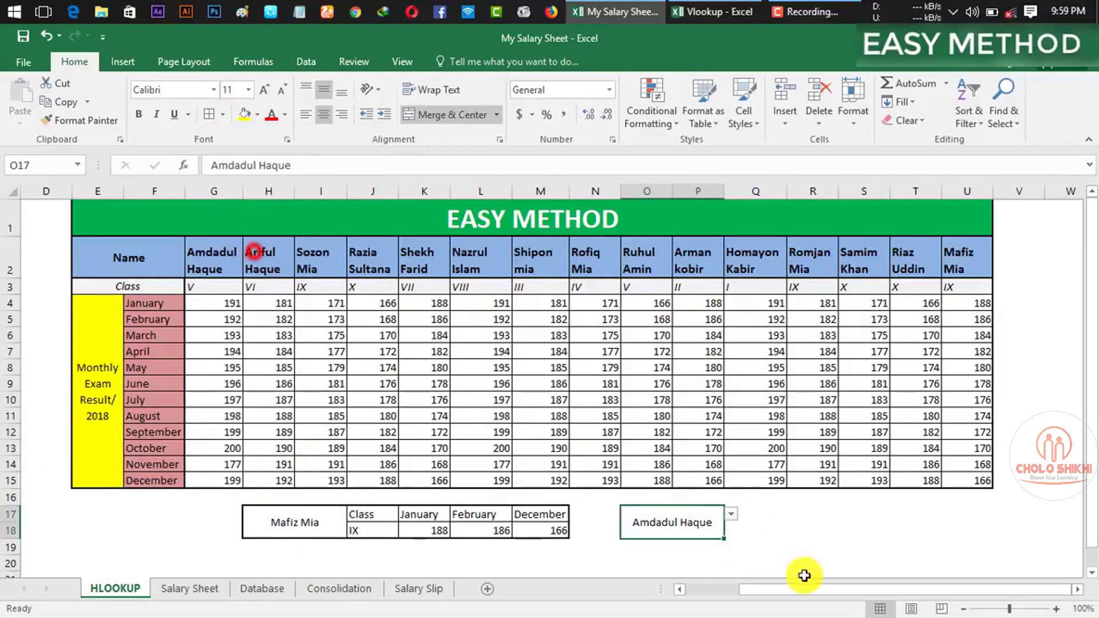
drag(700, 512, 842, 531)
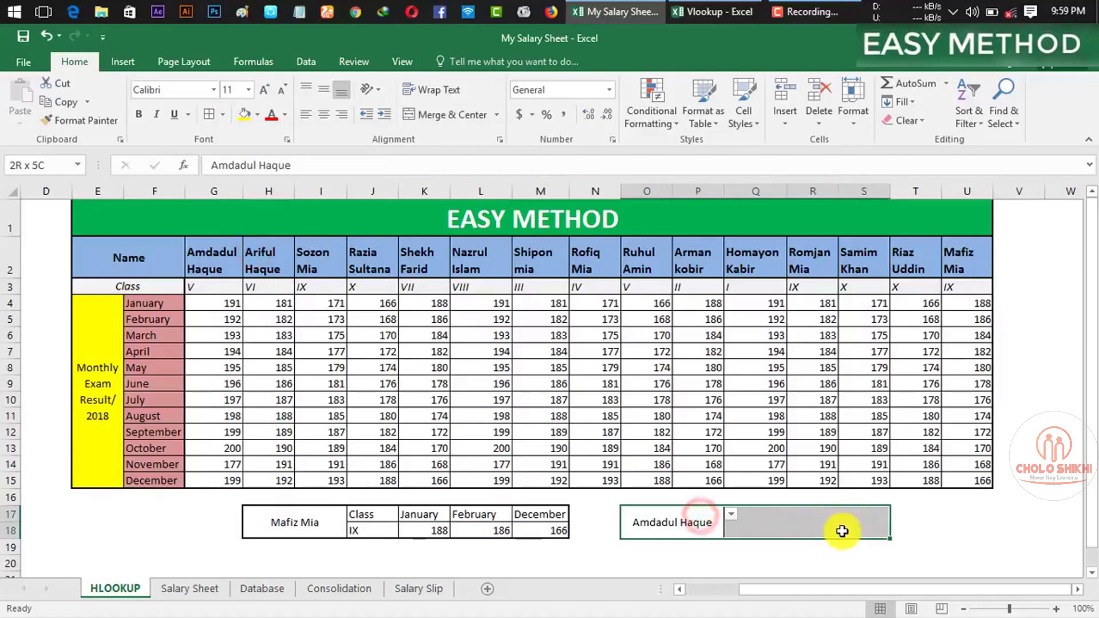
click(213, 117)
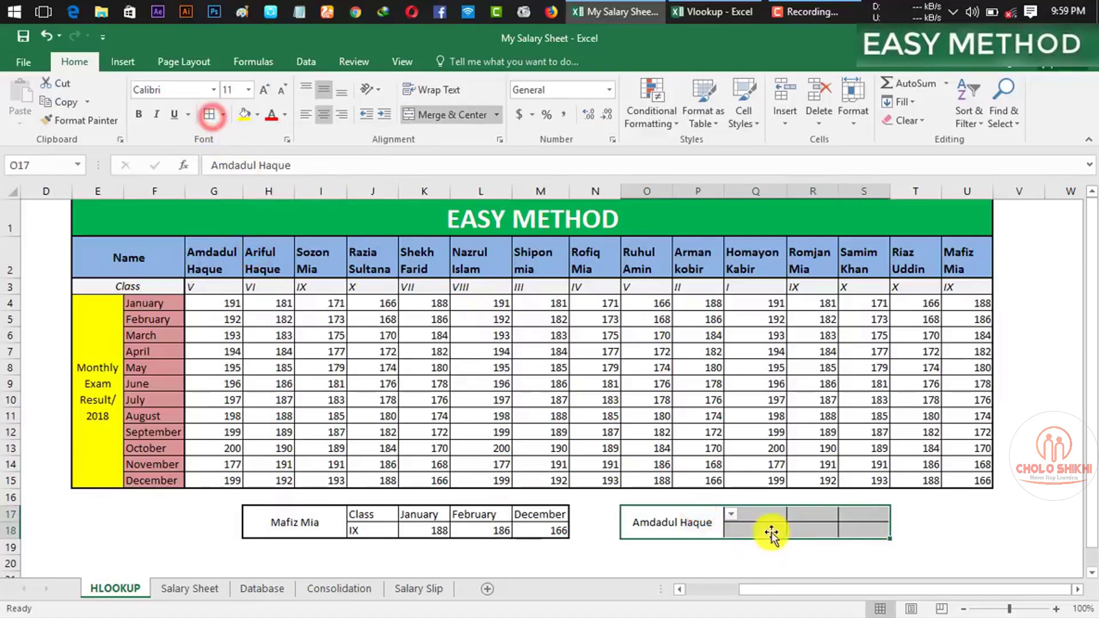
click(758, 515)
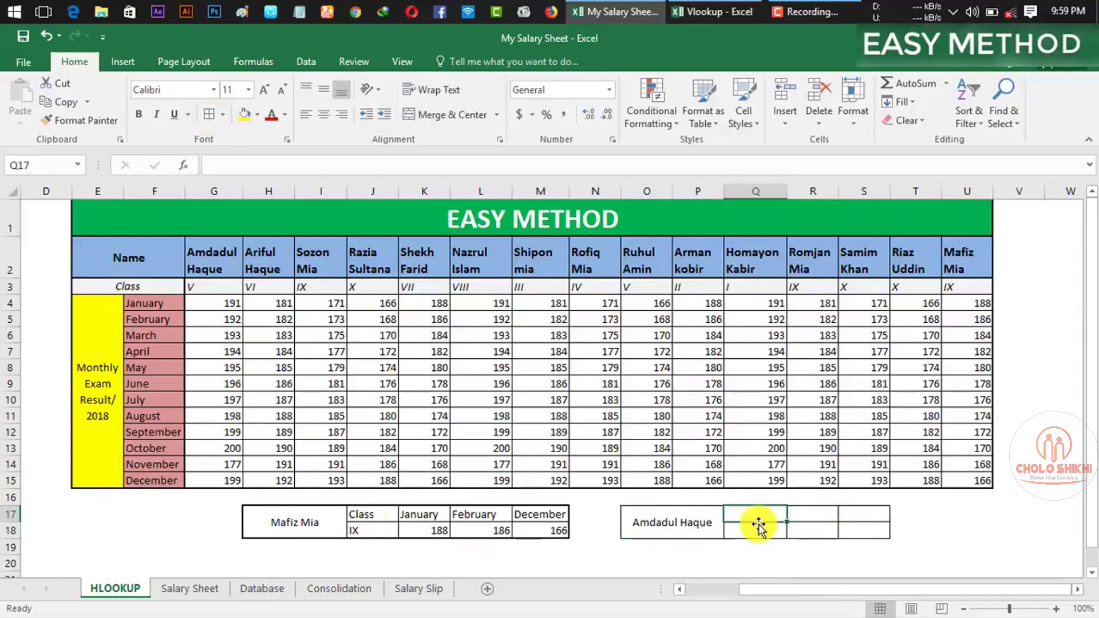
Step: Enter the headers Class, January, June and November across Q17:T17
text(Clas)
key(Tab)
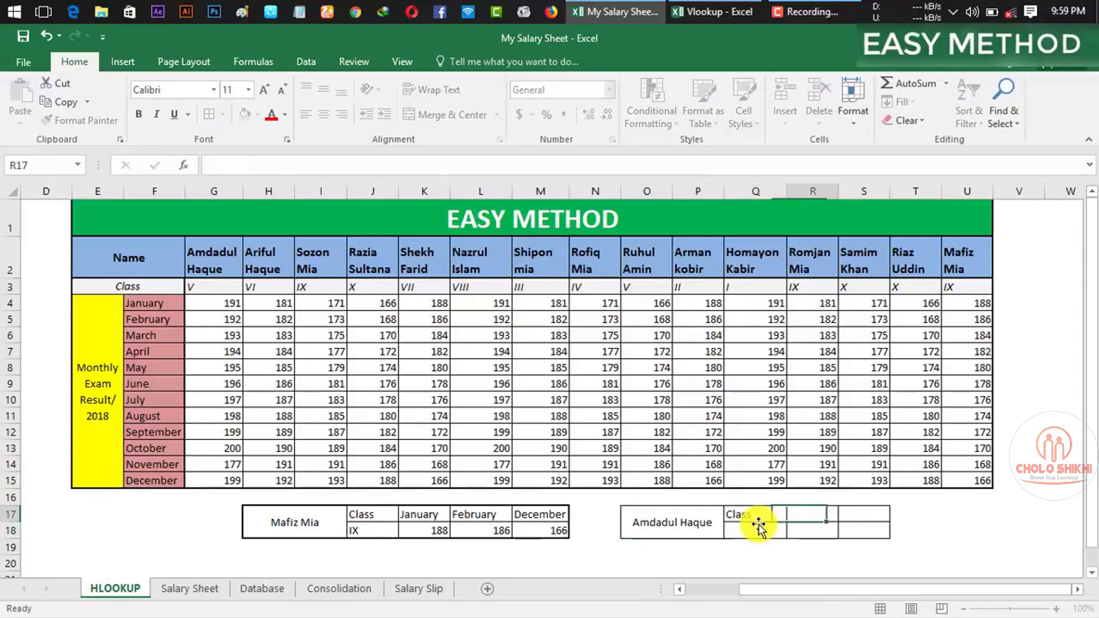
text(Jan)
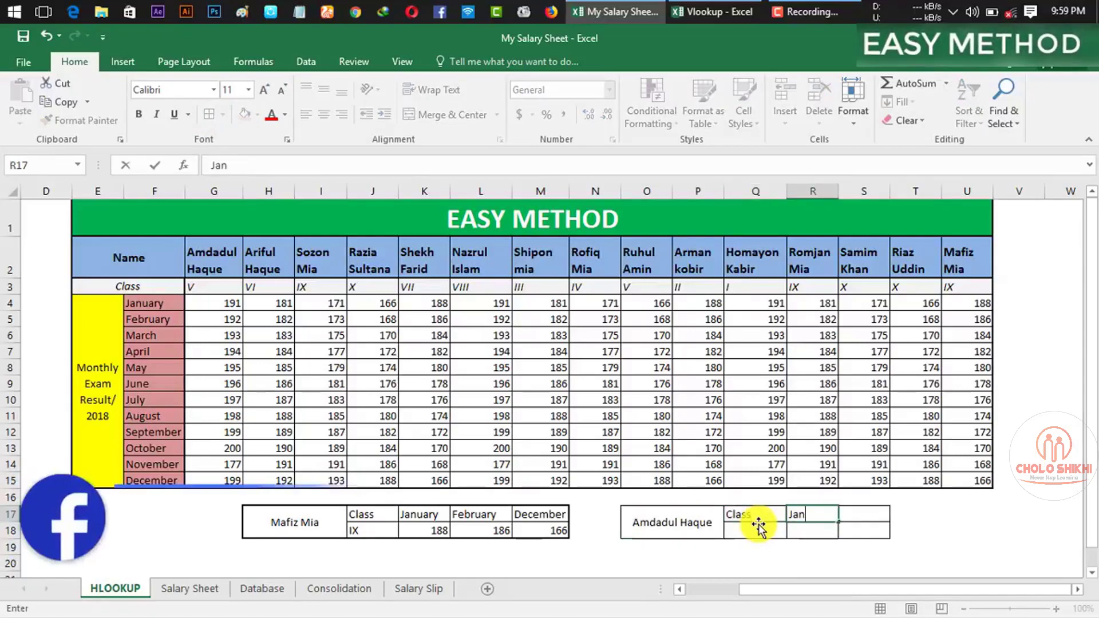
text(uar)
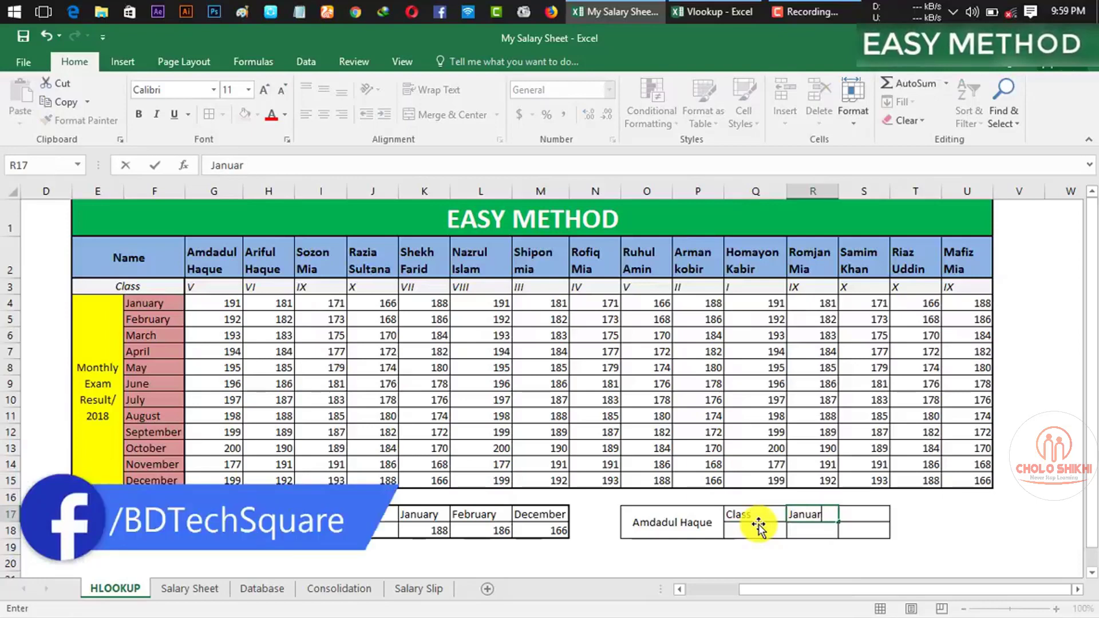
text(y)
key(Tab)
text(FJ)
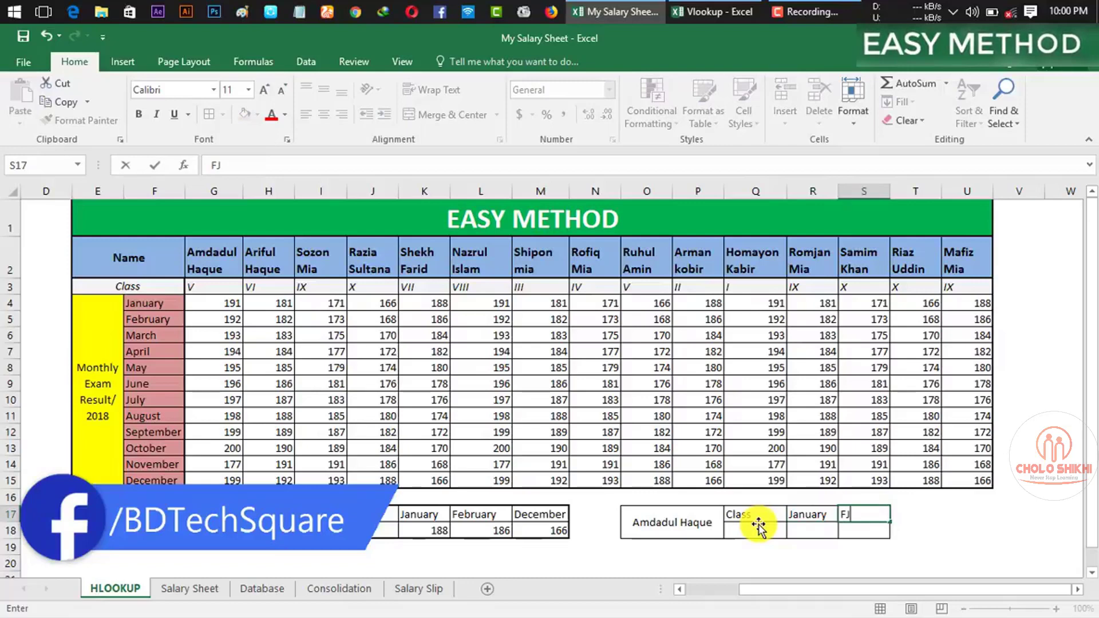
text(une)
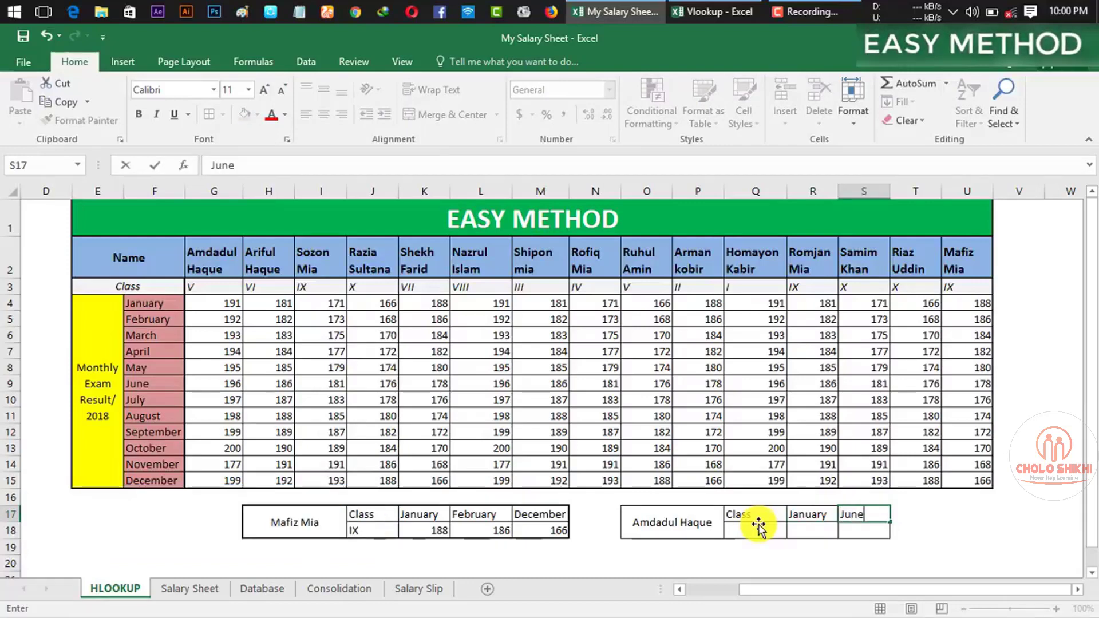
key(Tab)
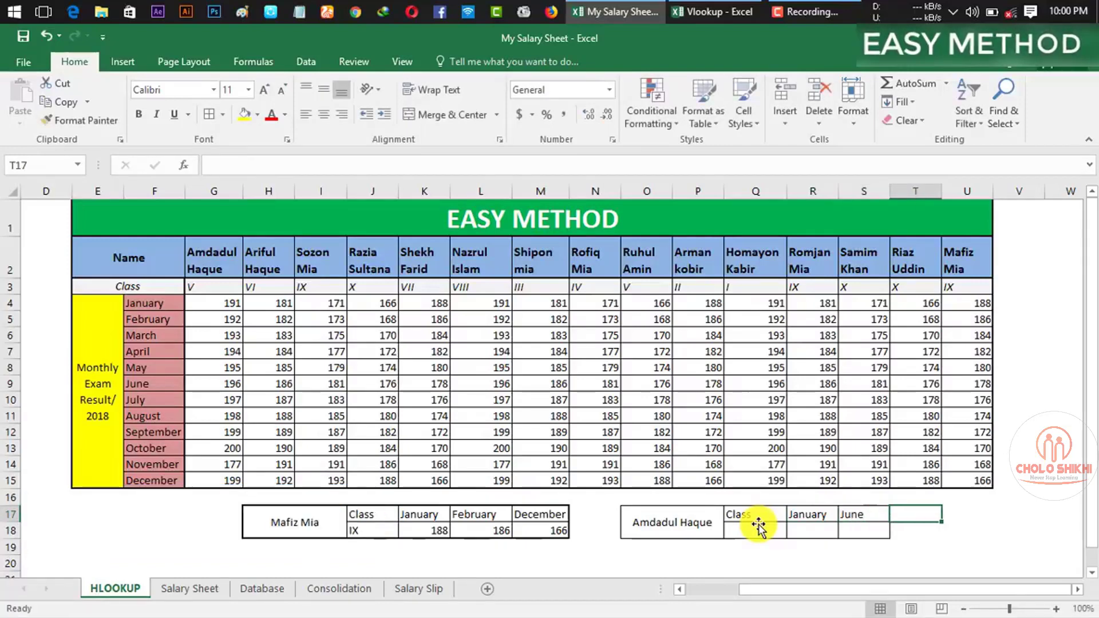
text(November)
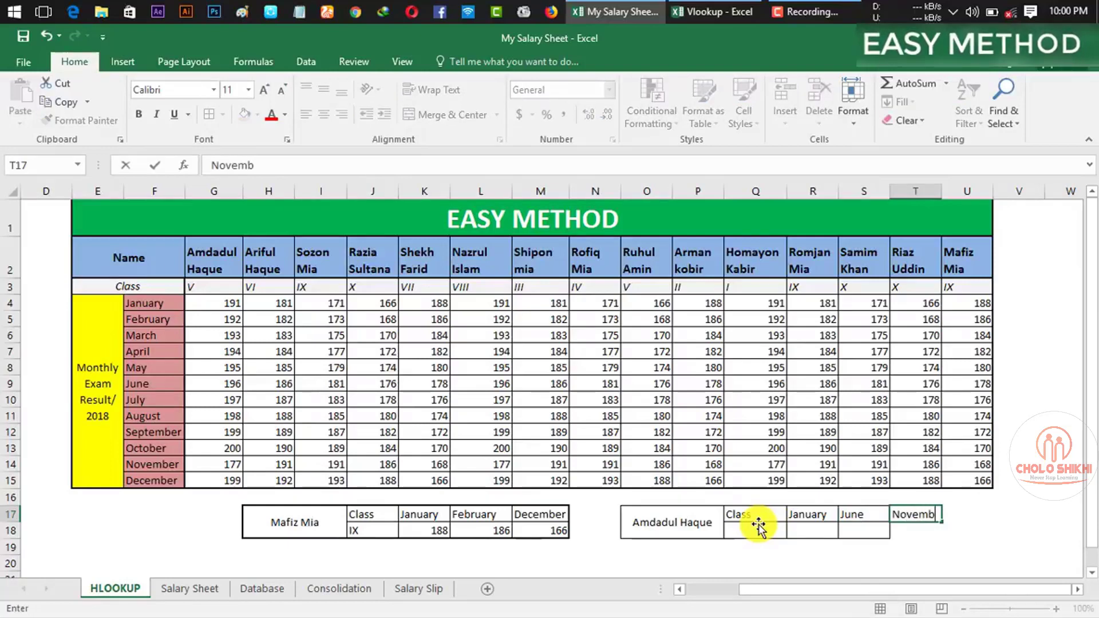
Step: Border the November cells T17:T18 and autofit column T to fit the header
click(1040, 535)
click(914, 522)
drag(914, 522, 915, 531)
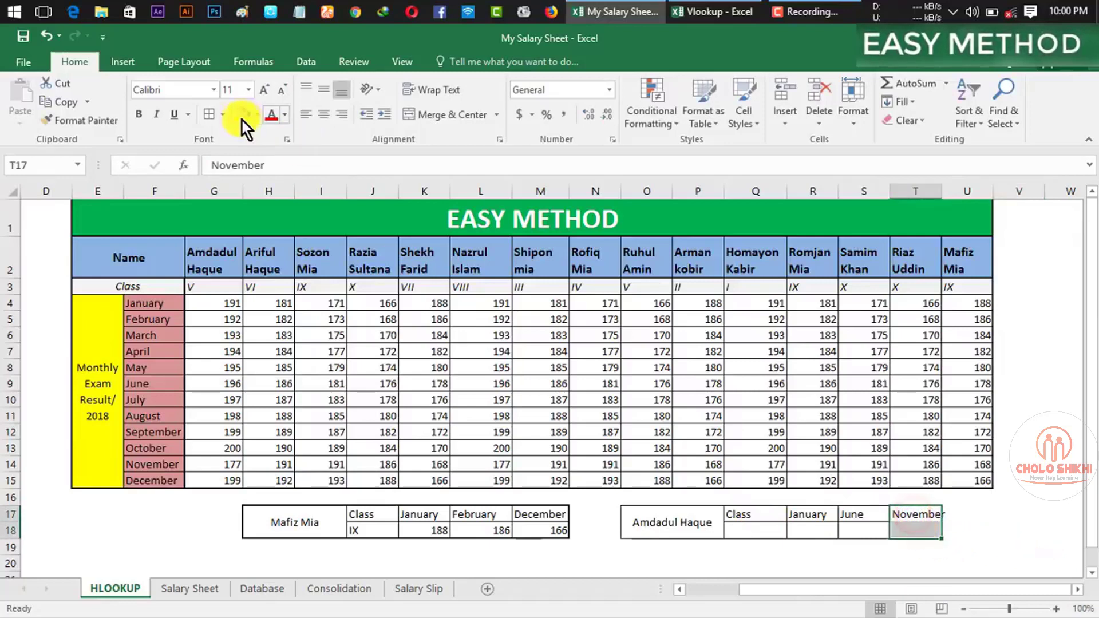
click(212, 115)
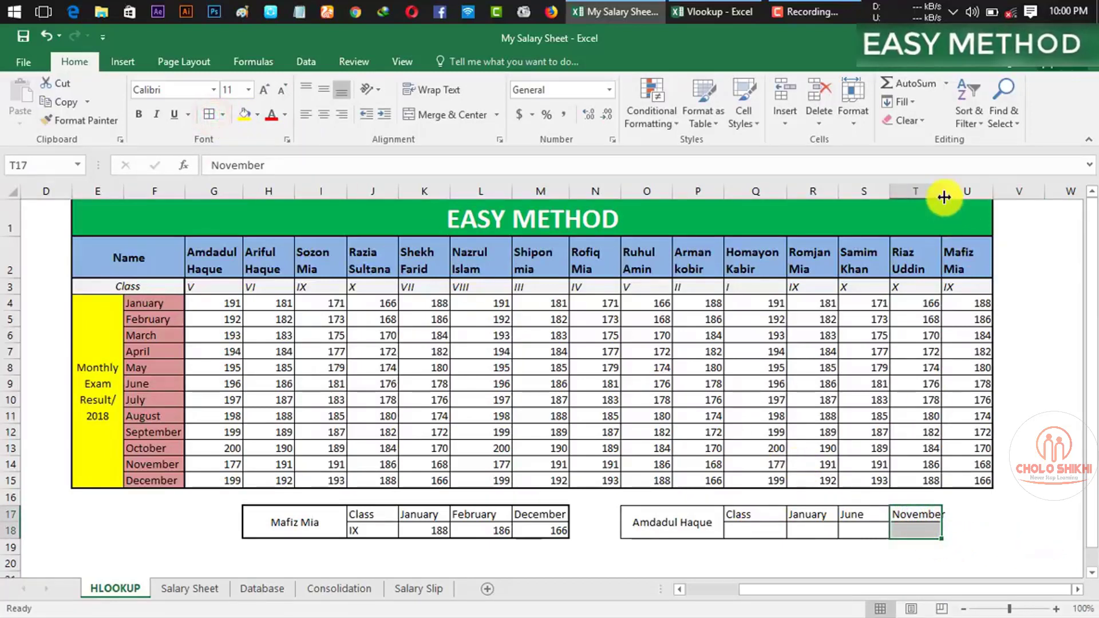
double_click(942, 192)
click(985, 513)
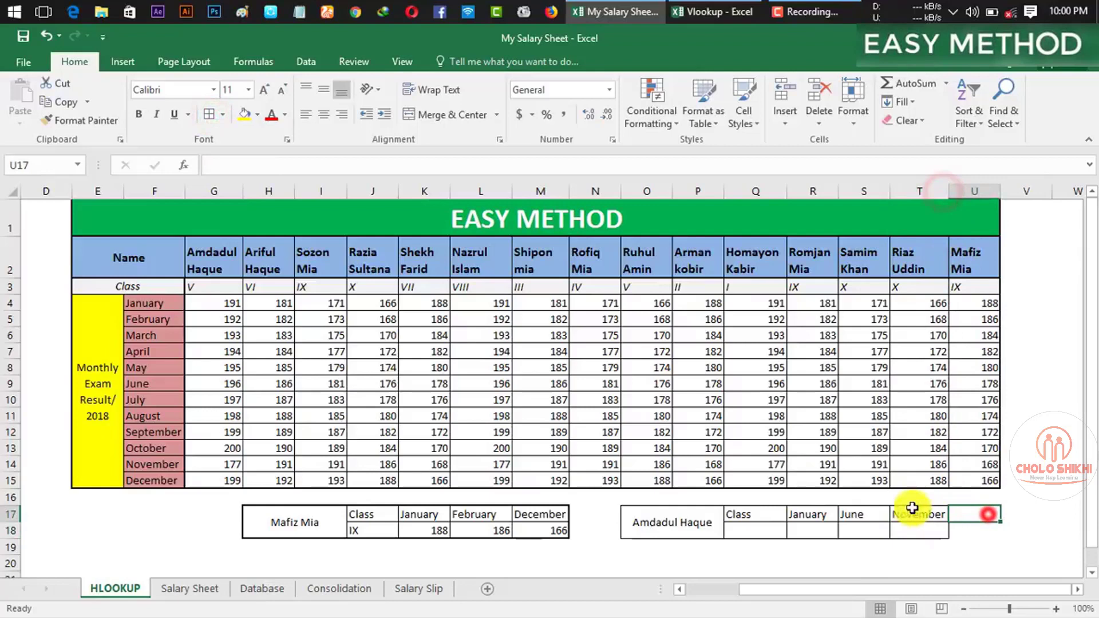
click(754, 531)
click(649, 524)
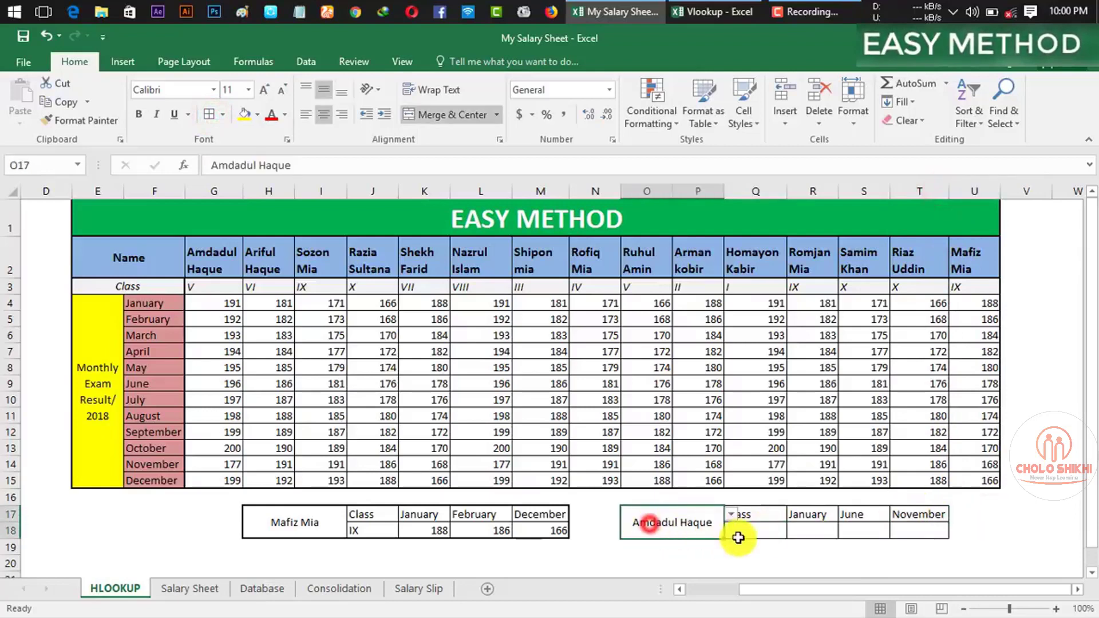
Step: In Q18 under Class, start =HLOOKUP(O17, using the name cell as lookup value
click(770, 533)
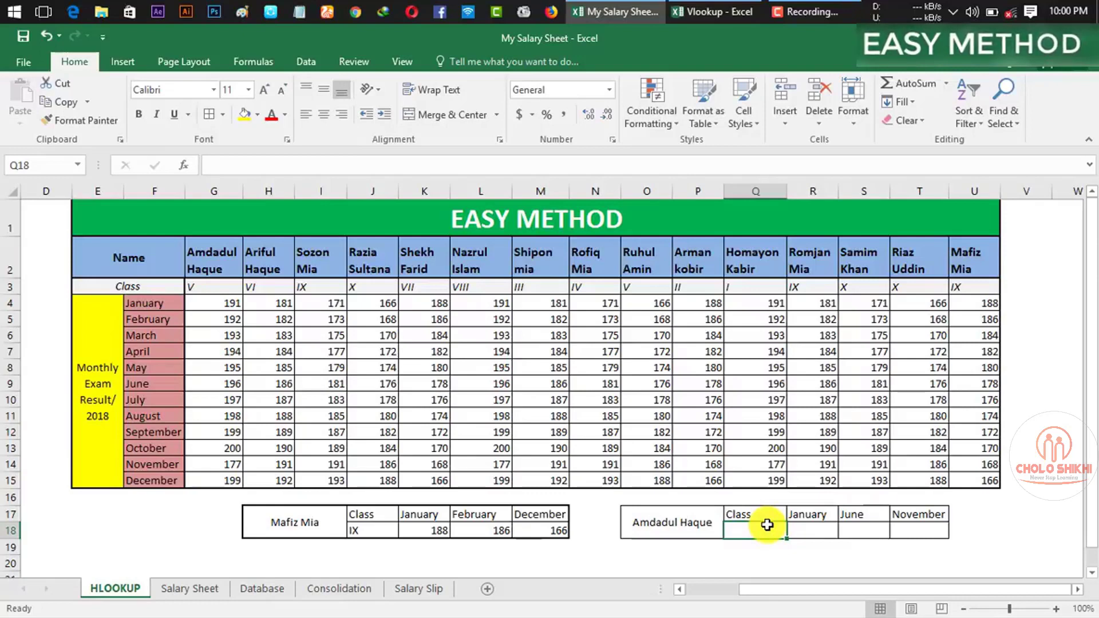
text(=)
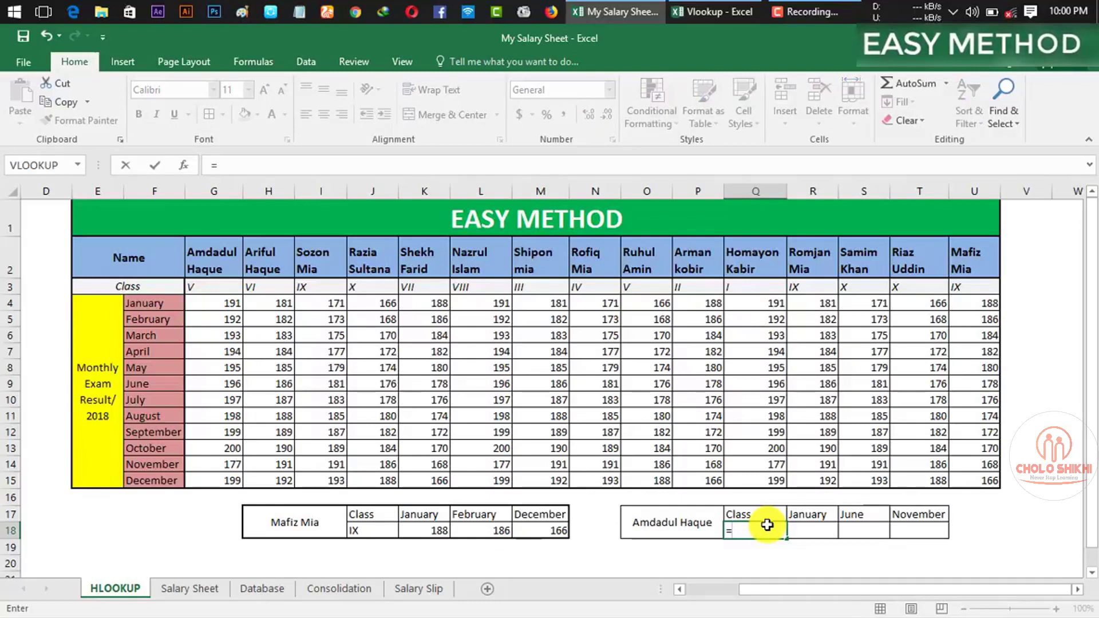
text(hl)
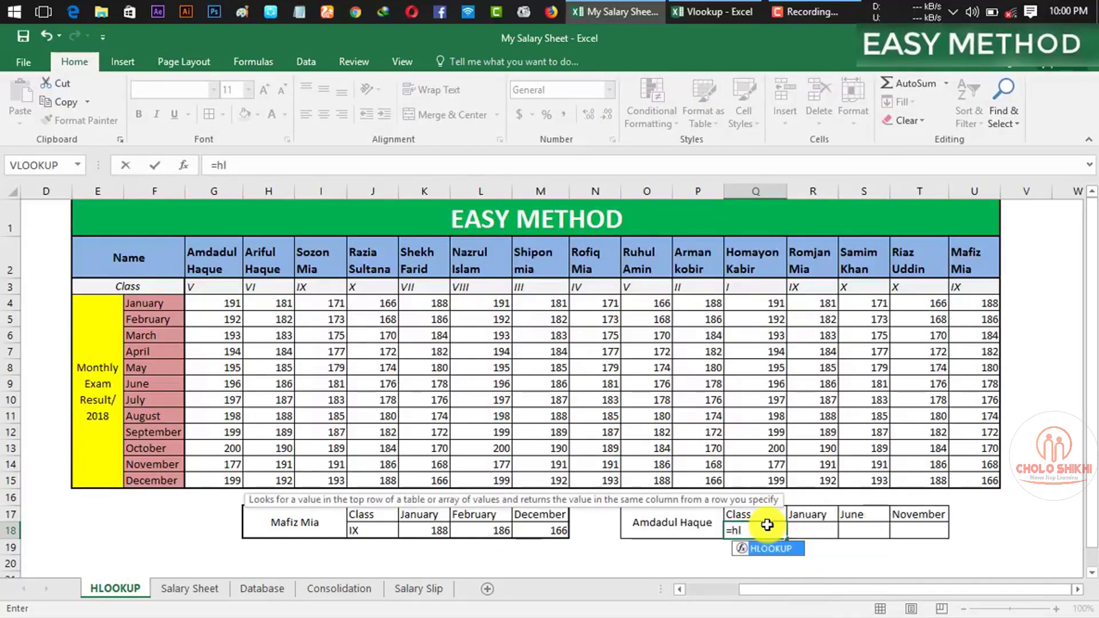
key(Tab)
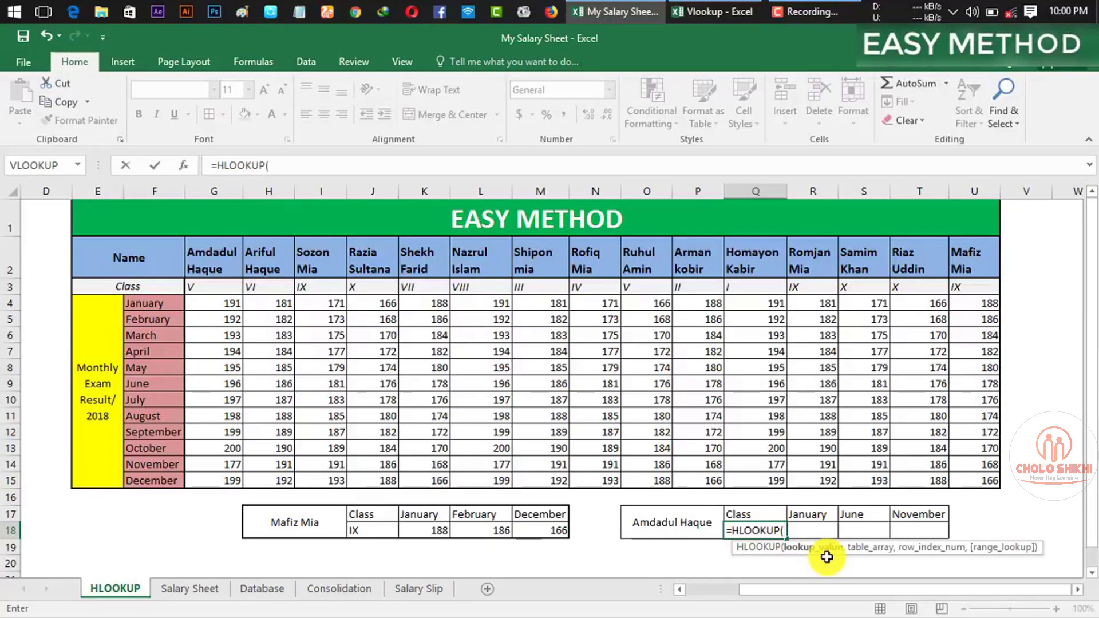
click(660, 522)
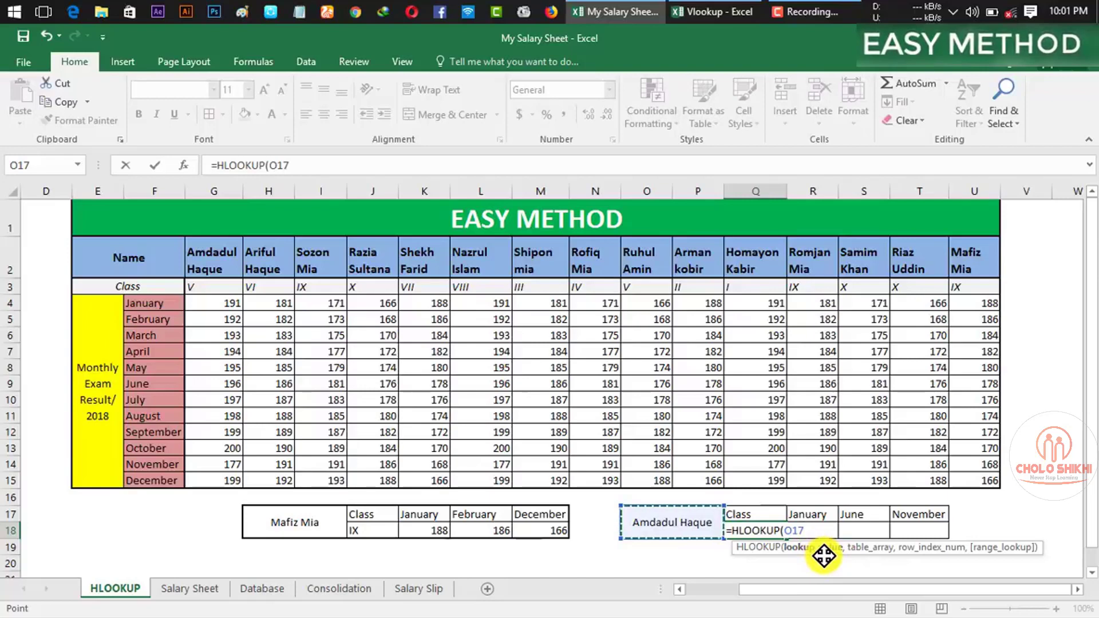
text(,)
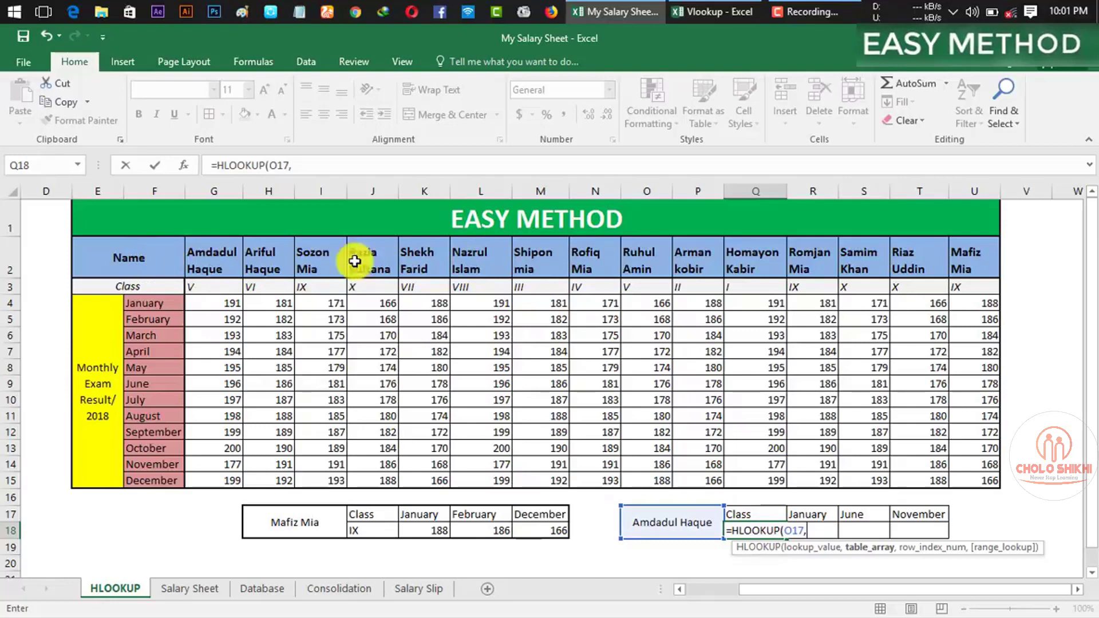
Step: Add the marks table E2:U15 as table_array, making the formula =HLOOKUP(O17,E2:U15,
click(259, 218)
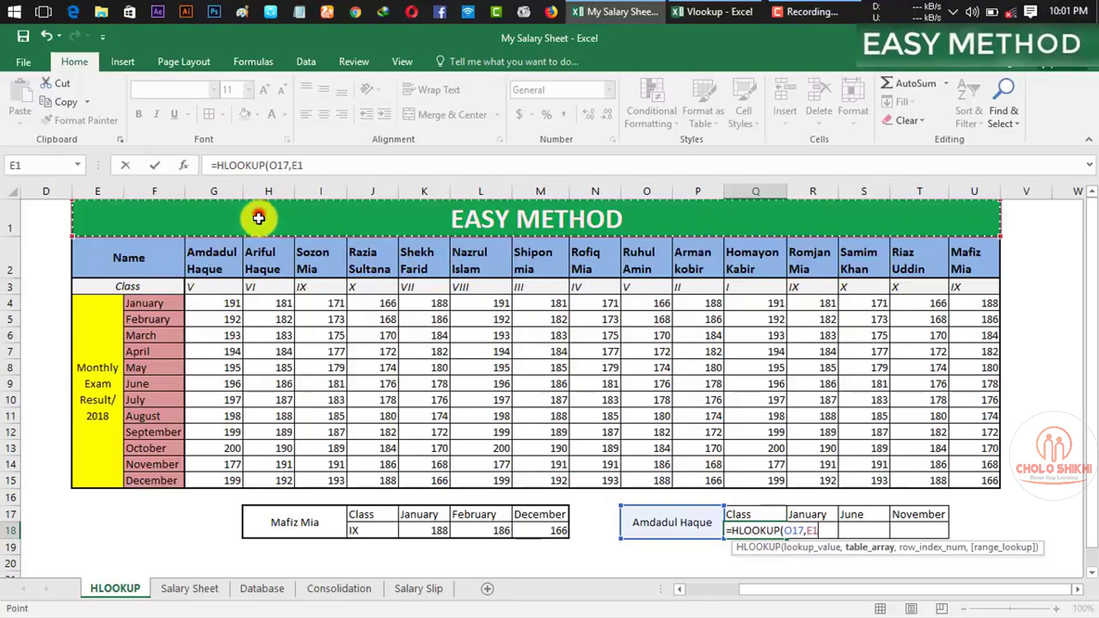
drag(259, 219, 673, 494)
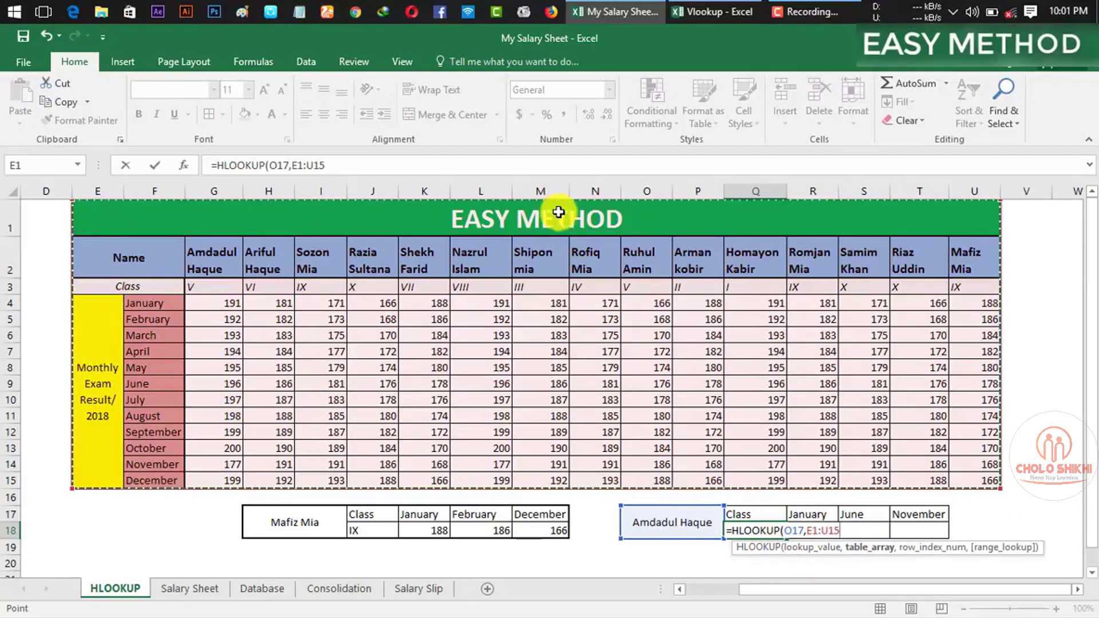
click(117, 258)
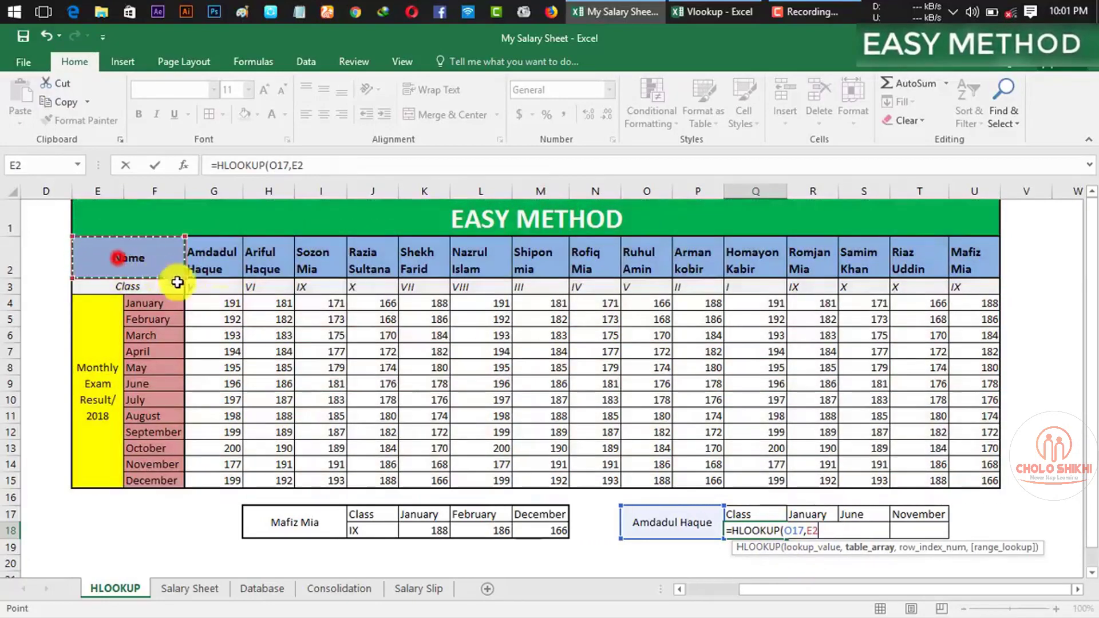
mouse_move(177, 282)
mouse_down()
mouse_move(835, 398)
mouse_move(967, 400)
mouse_up()
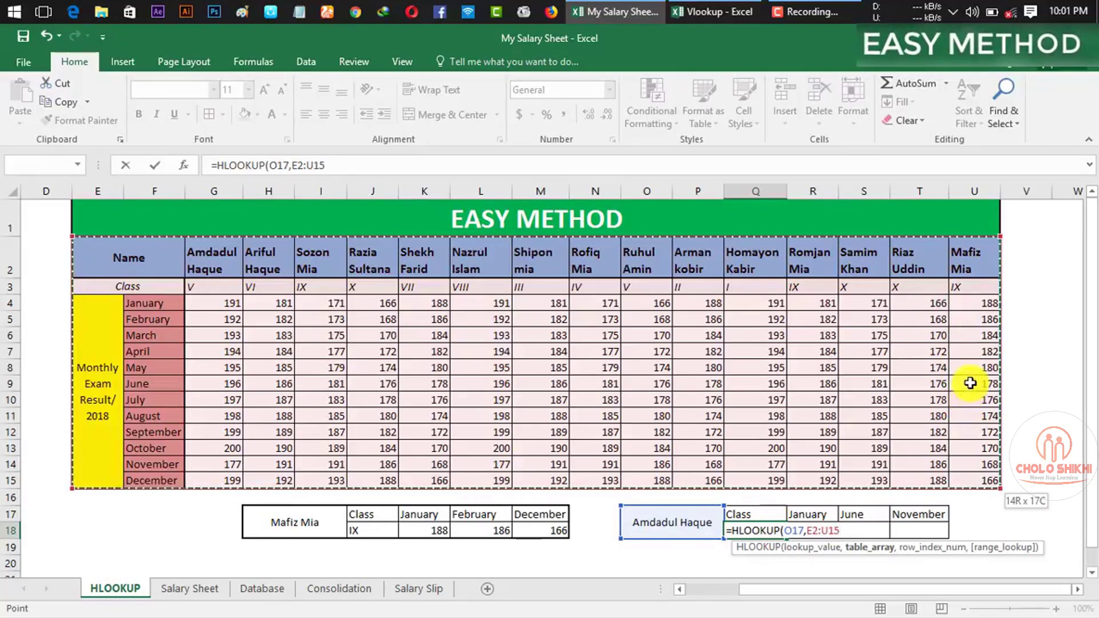
drag(968, 400, 967, 400)
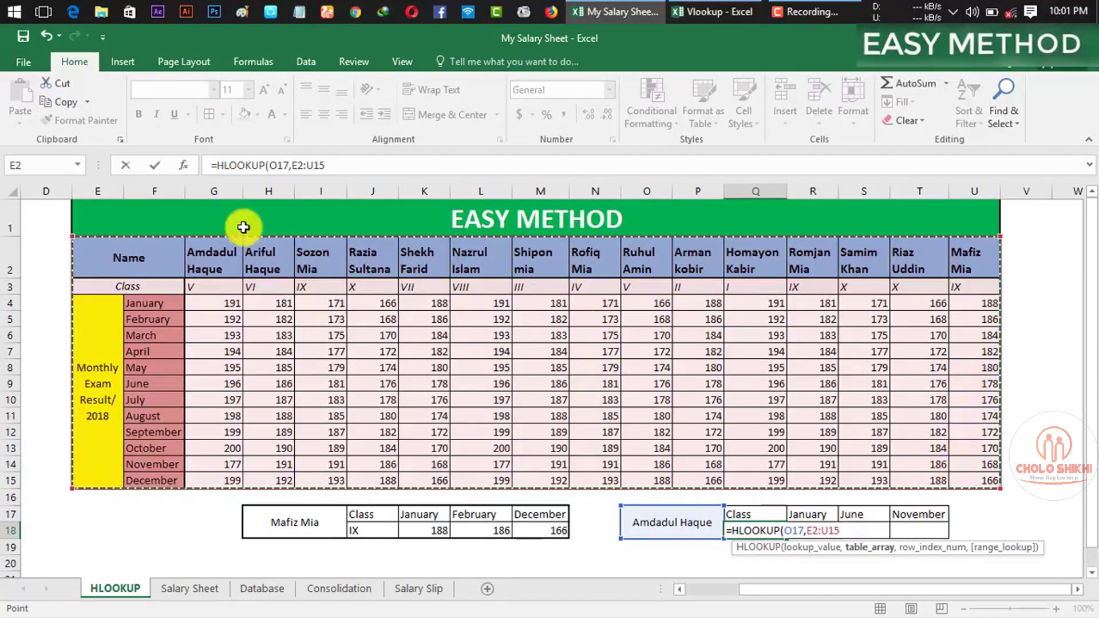
mouse_move(147, 249)
mouse_down()
mouse_move(733, 336)
mouse_move(967, 415)
mouse_up()
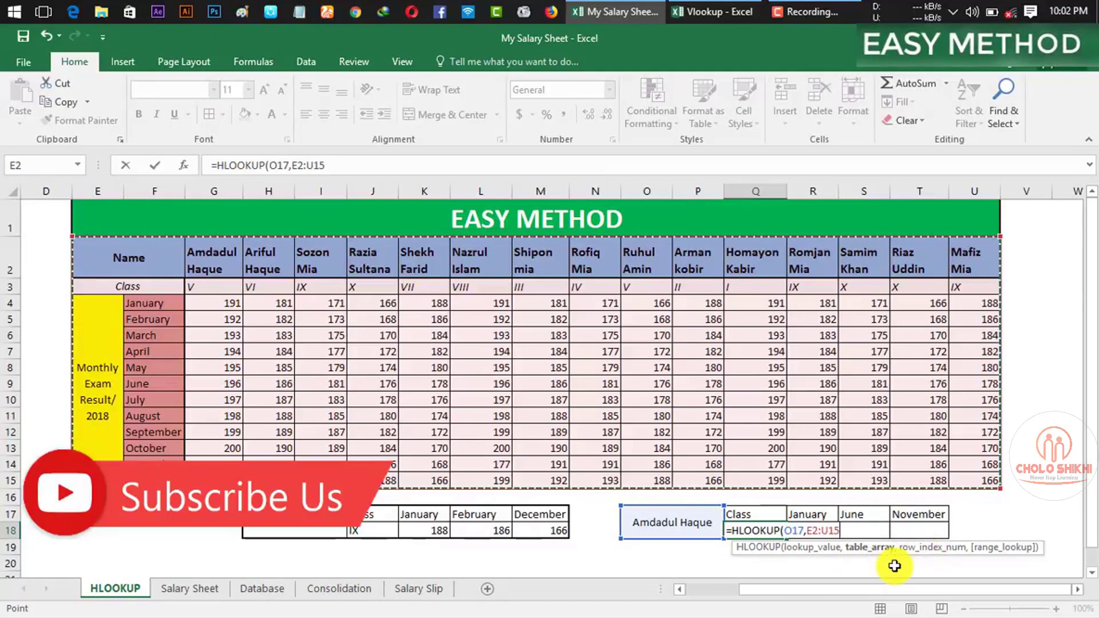
text(,)
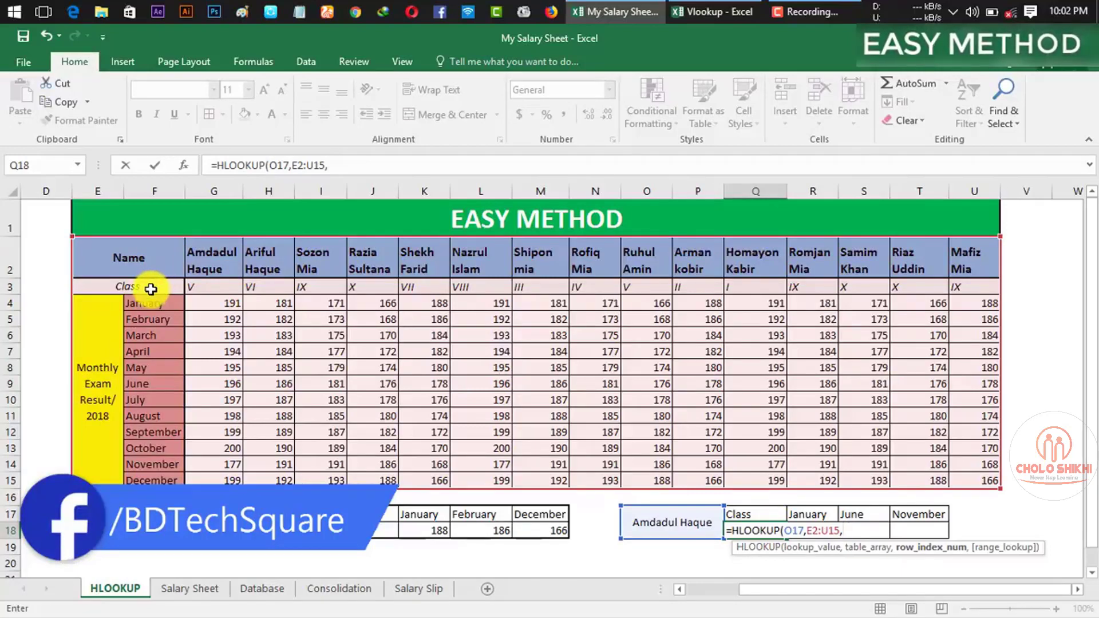
Step: Complete Q18 as =HLOOKUP(O17,E2:U15,2,FALSE) so it returns Class V
text(2)
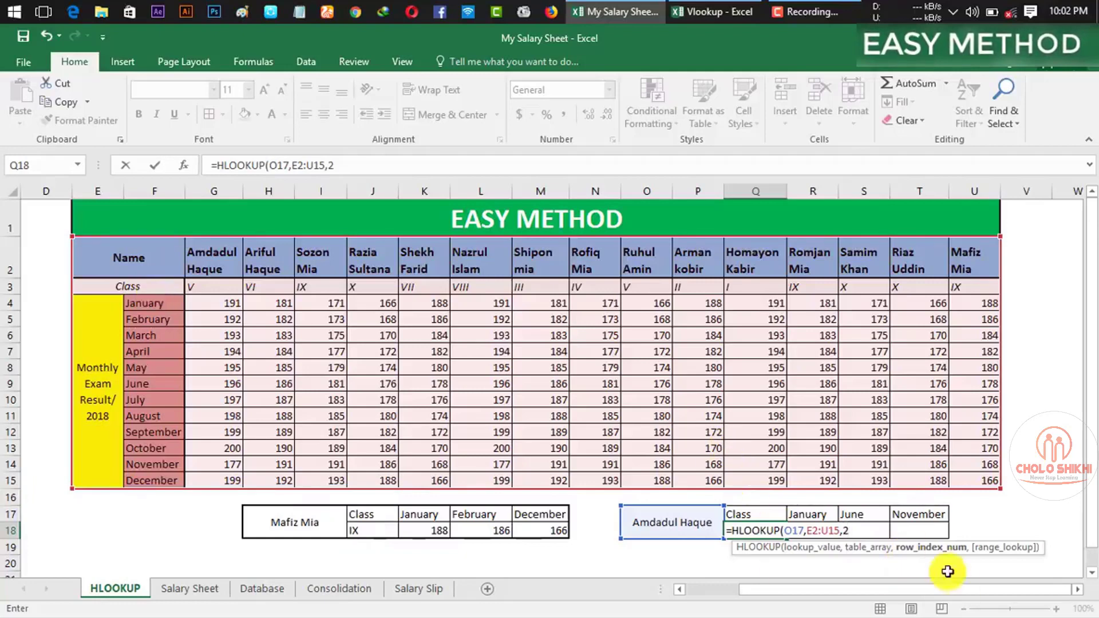
text(,)
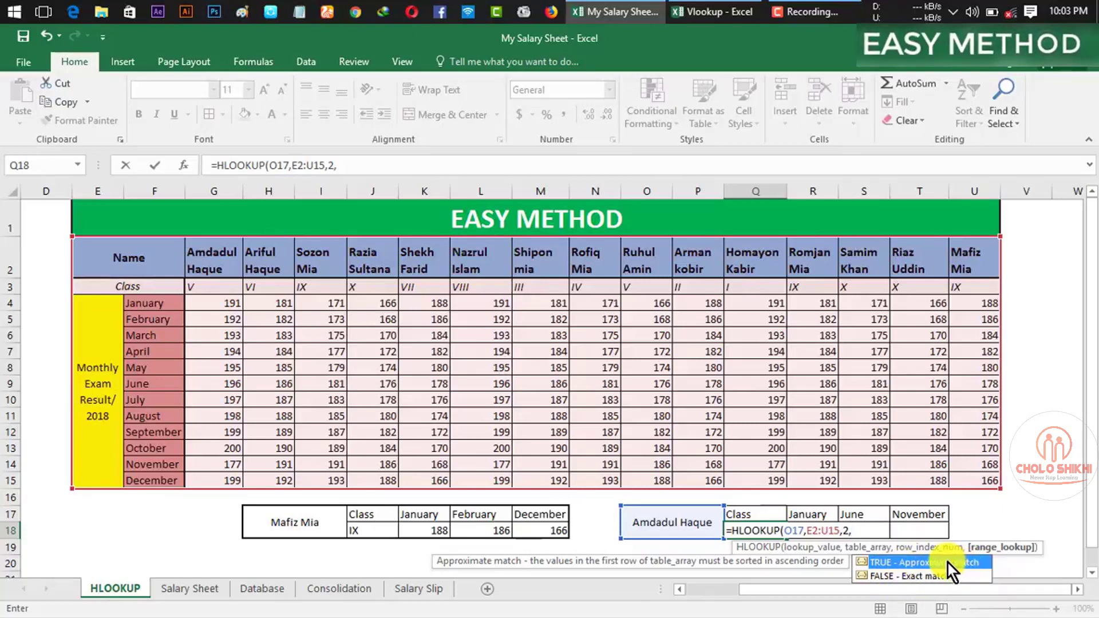
click(907, 577)
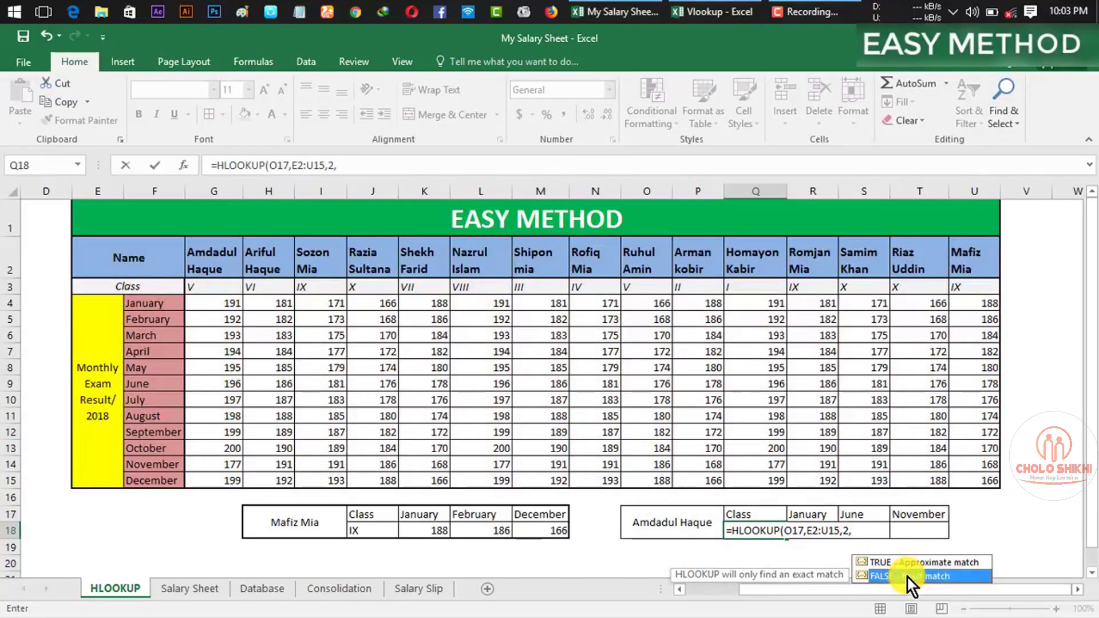
double_click(908, 577)
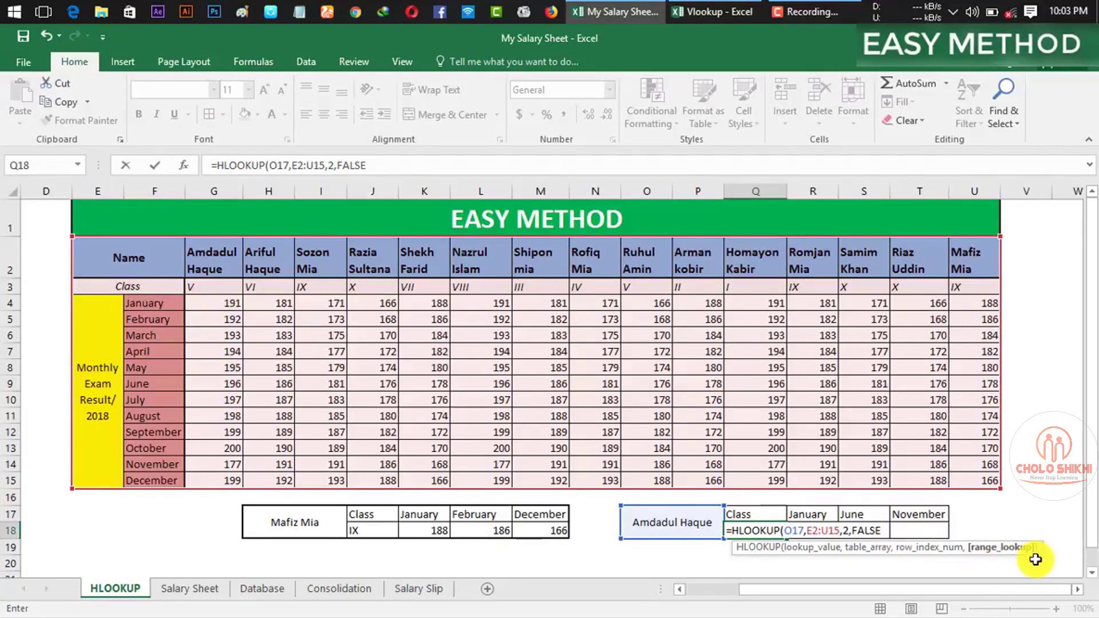
key(End)
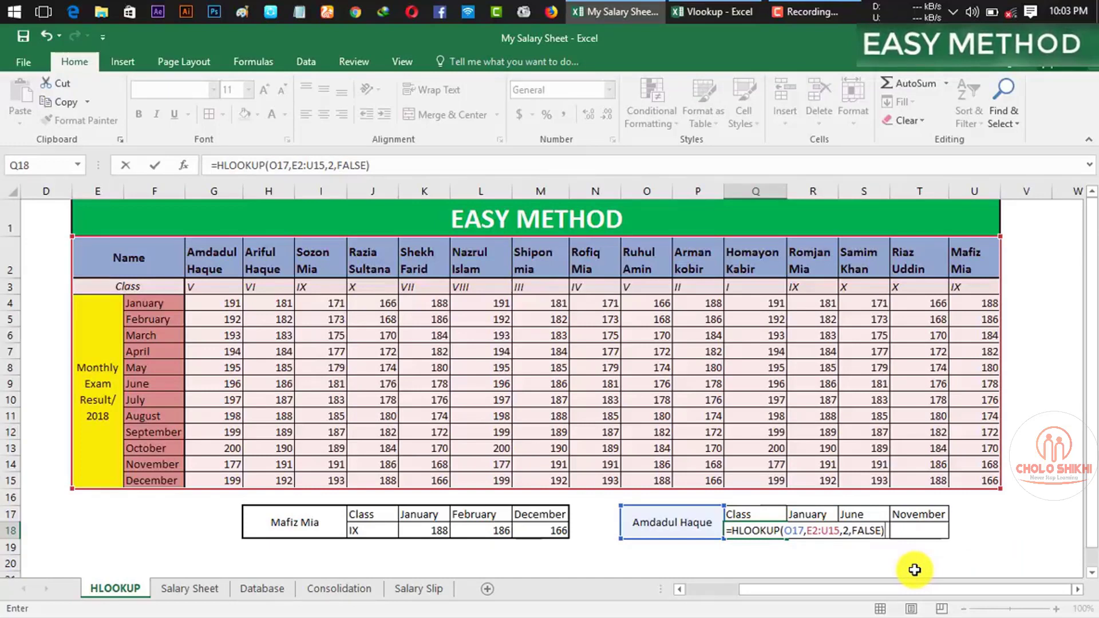
key(Return)
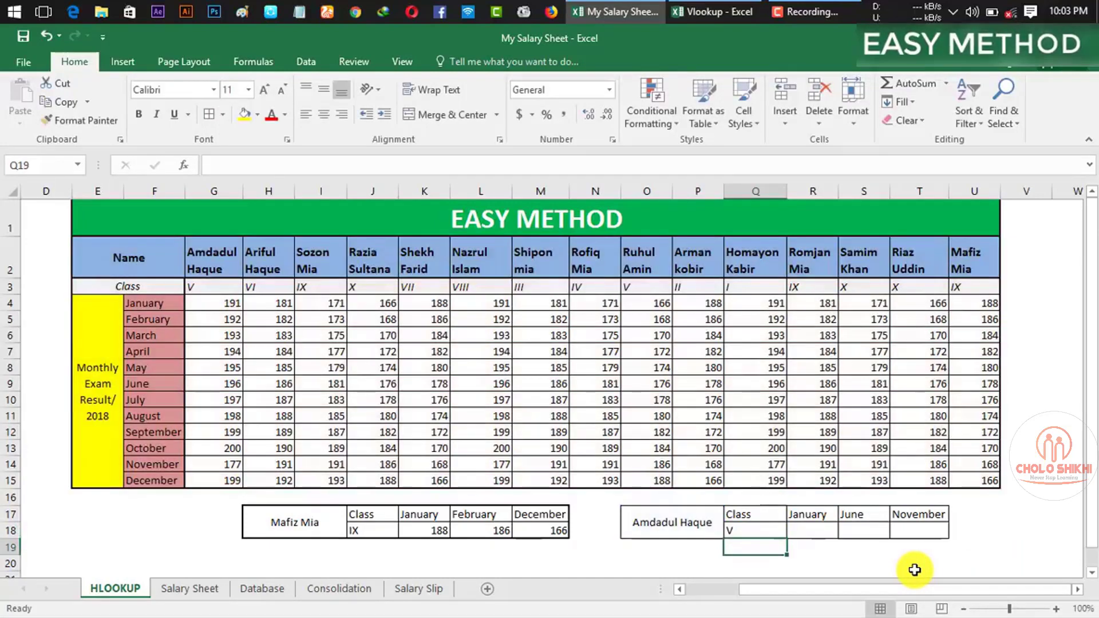
click(710, 524)
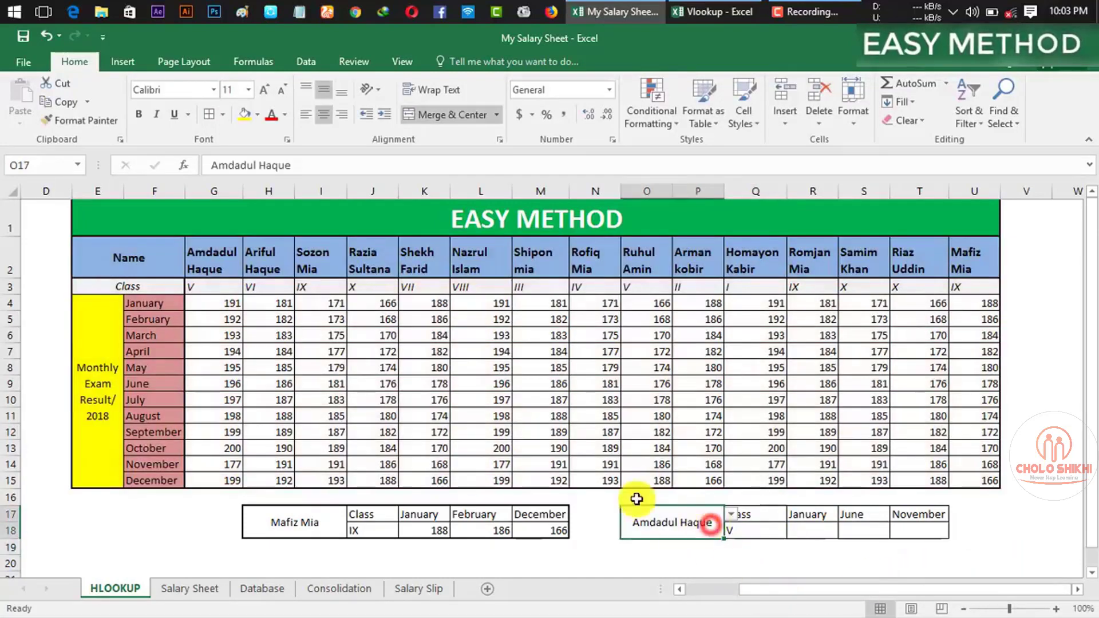
click(204, 289)
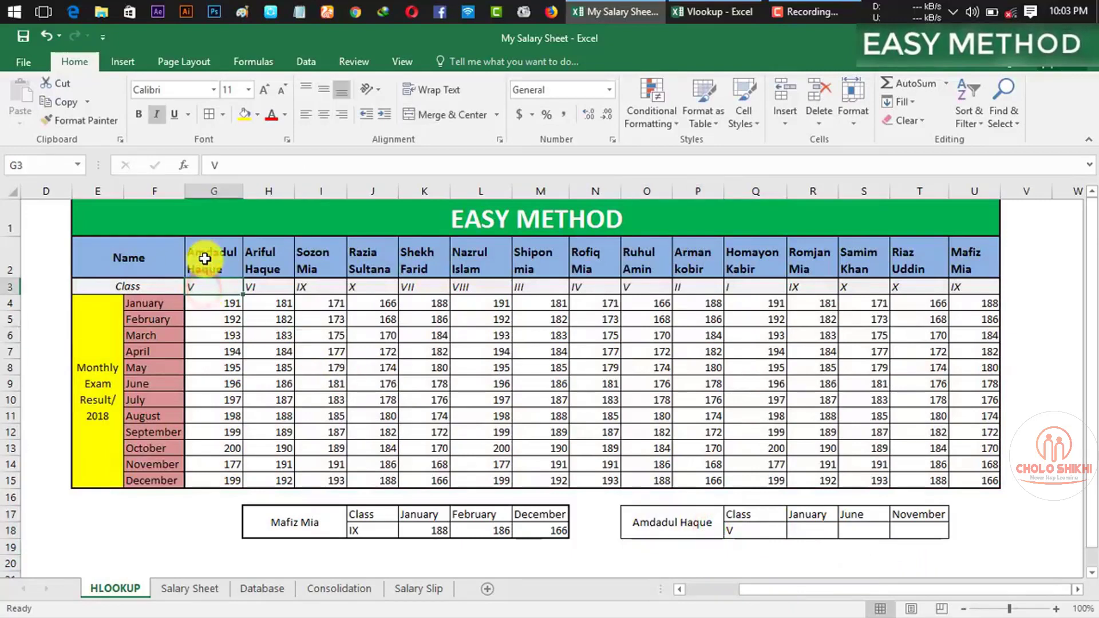
click(705, 524)
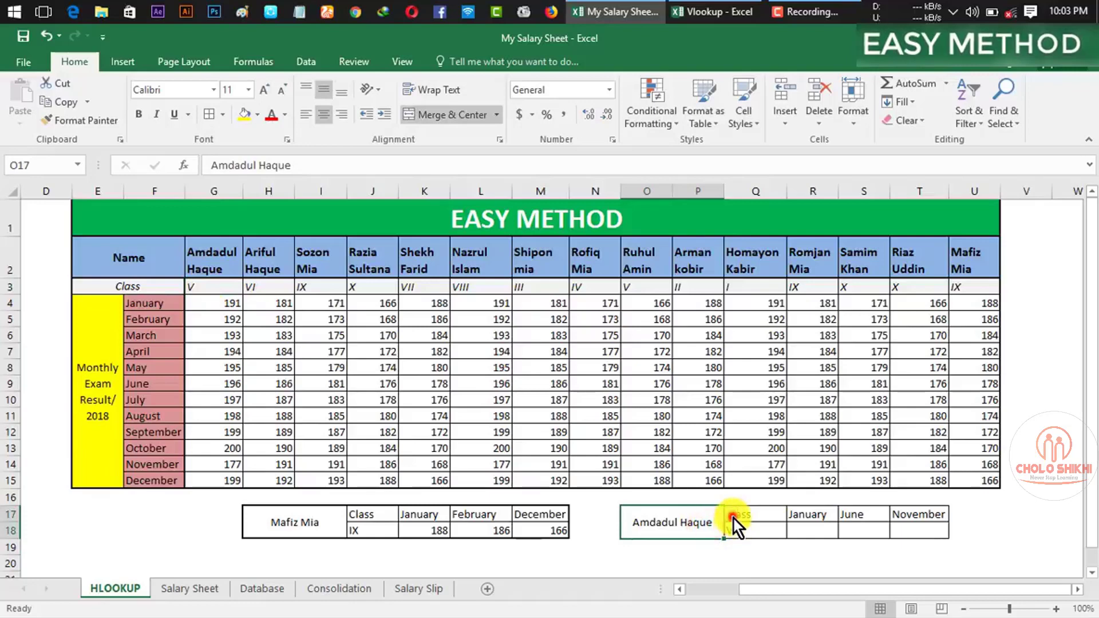
click(732, 515)
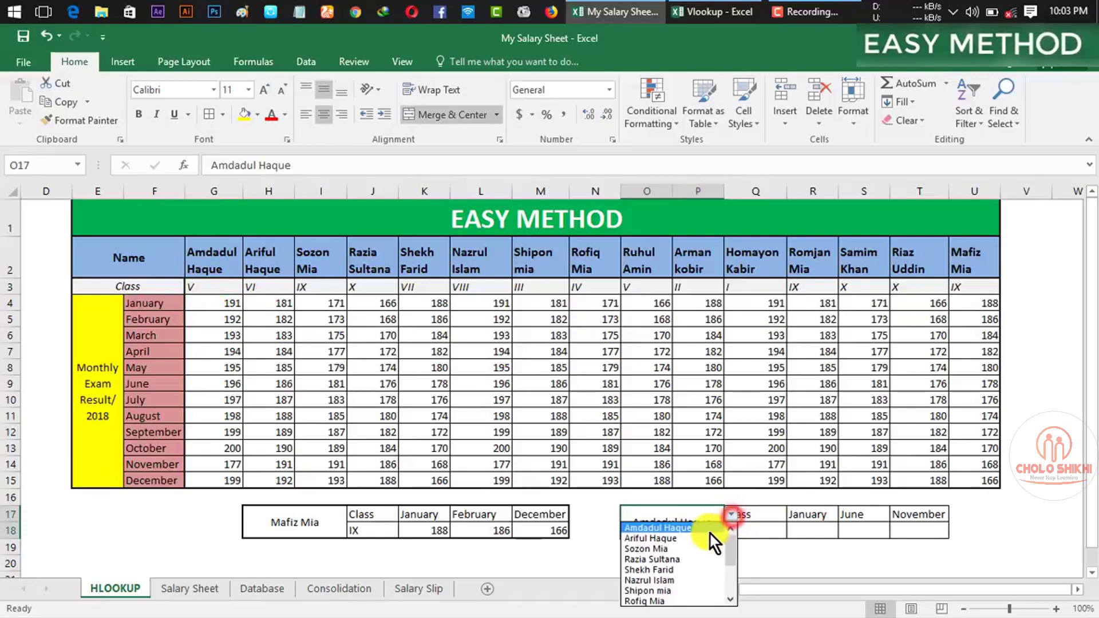
click(671, 540)
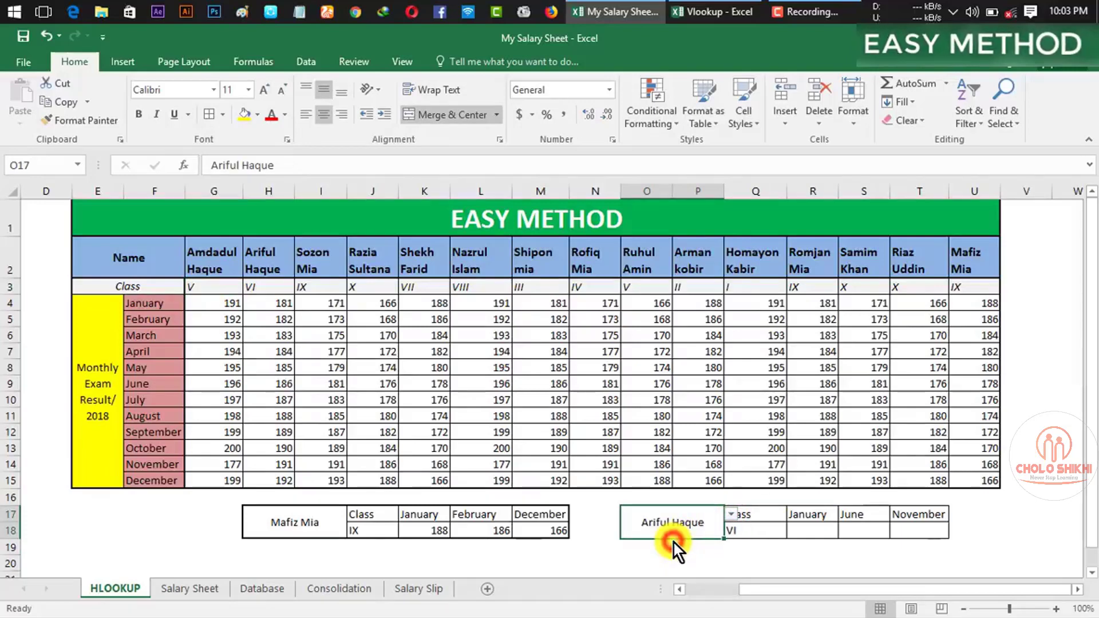
click(714, 549)
click(738, 534)
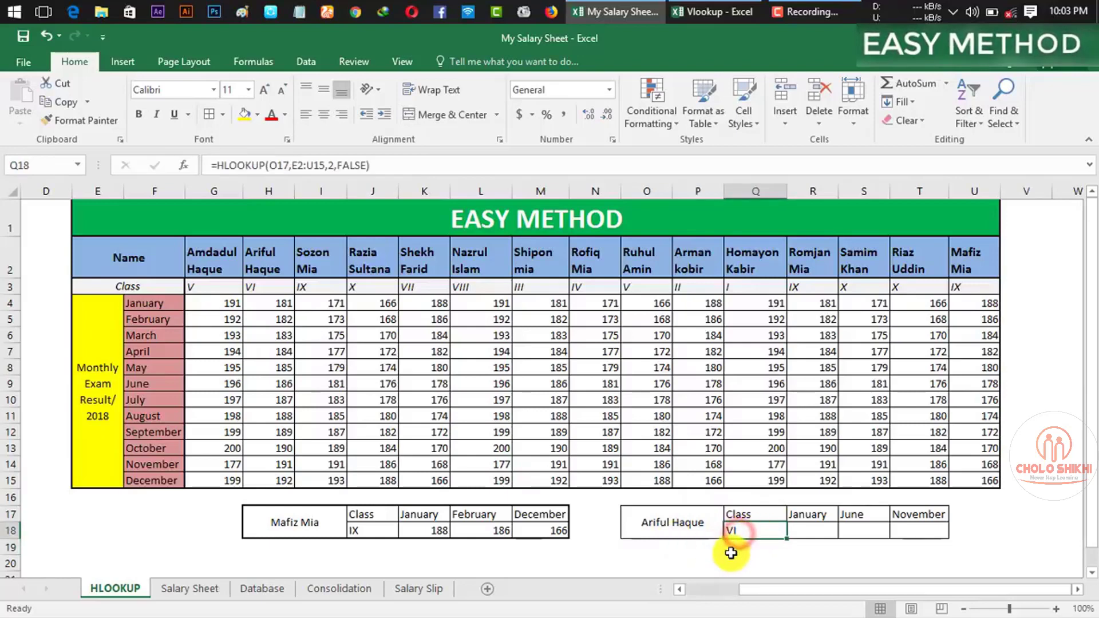
click(710, 522)
click(734, 515)
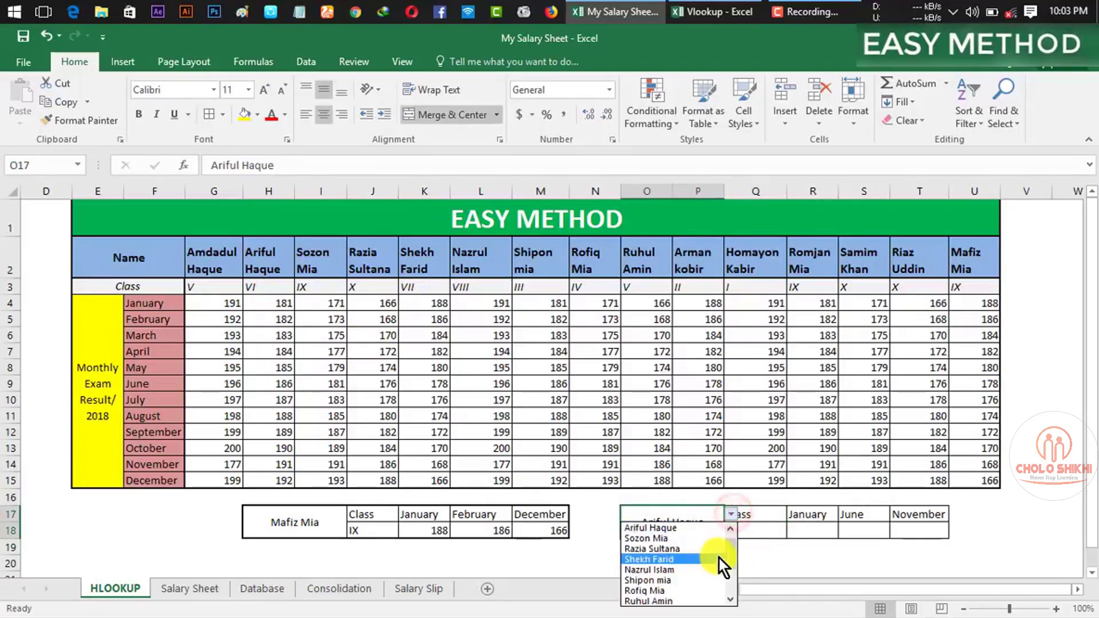
drag(733, 569, 730, 596)
click(658, 596)
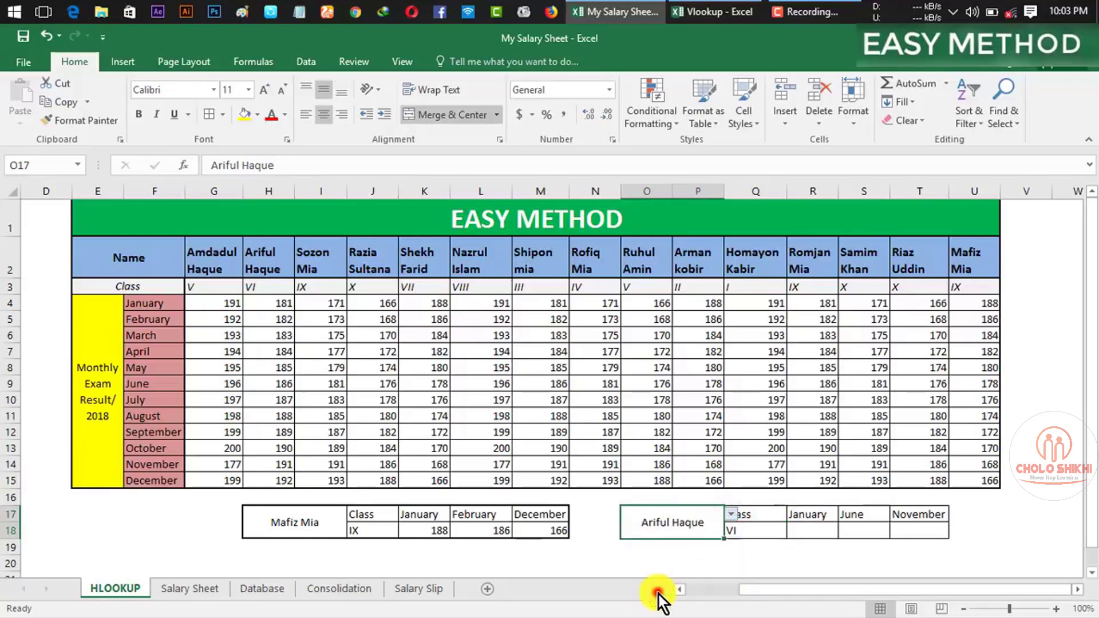
click(910, 290)
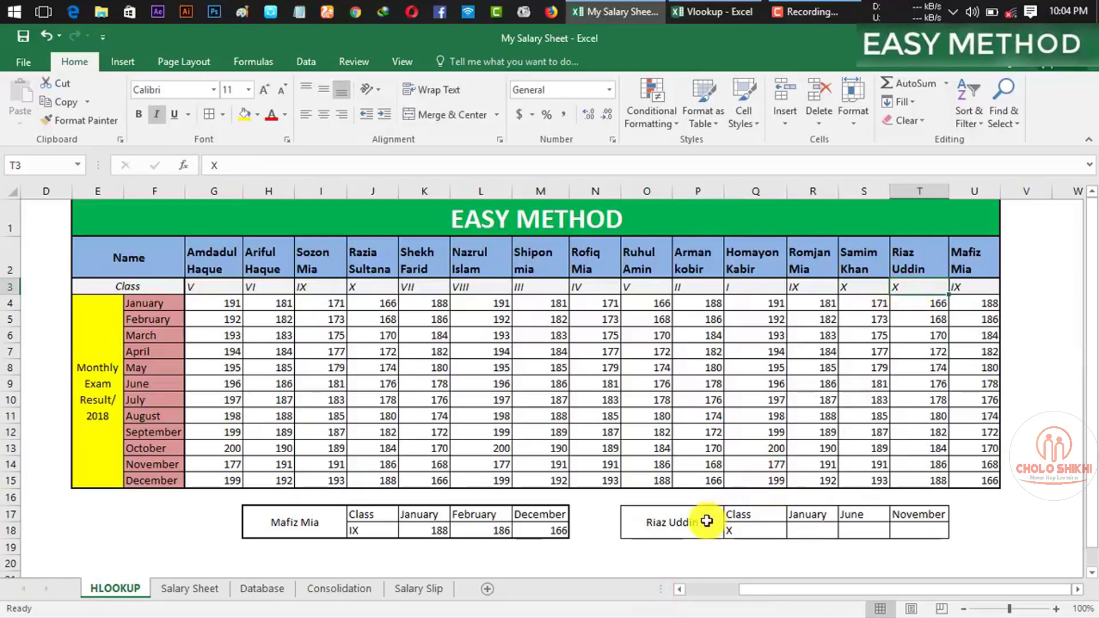
Step: Enter =HLOOKUP(O17,E2:U15,3,0) in R18, returning the January mark 166
click(743, 535)
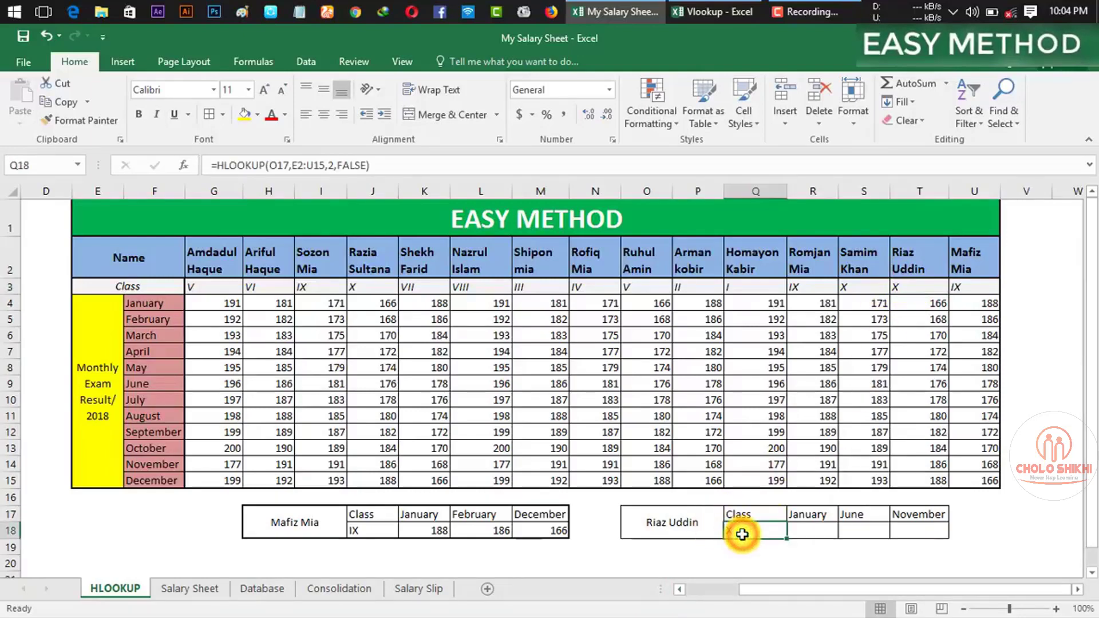
click(825, 530)
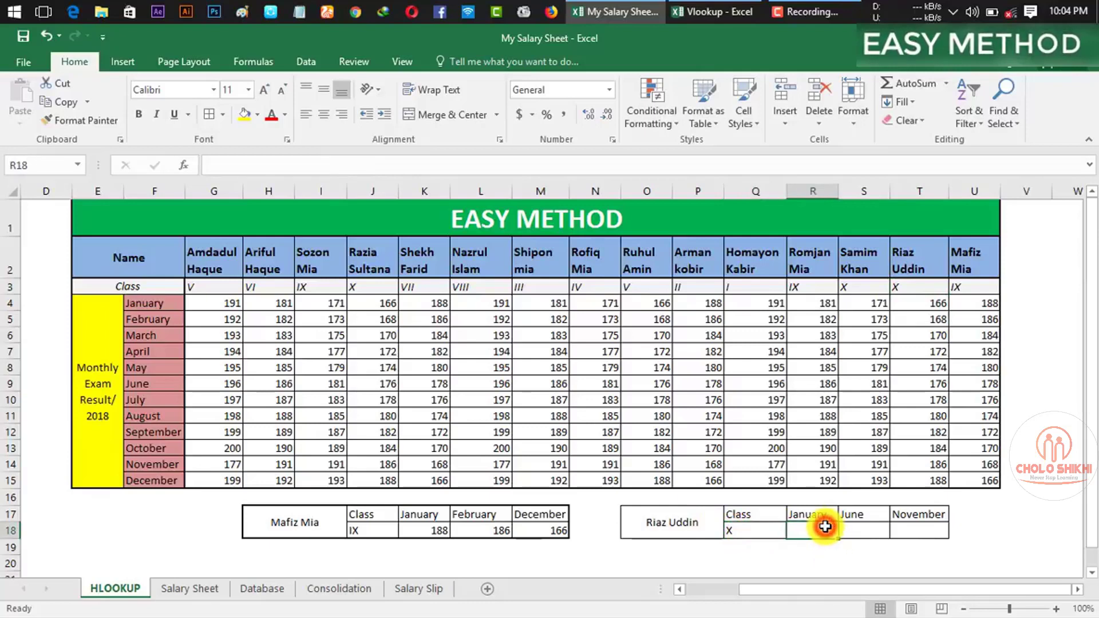
text(=)
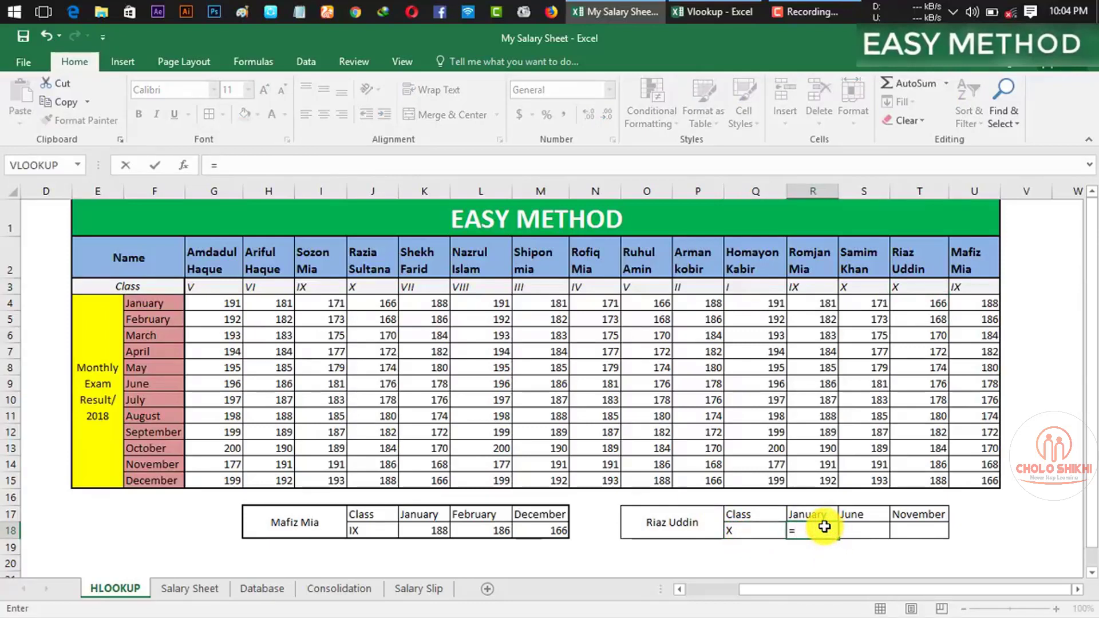
text(hl)
key(Tab)
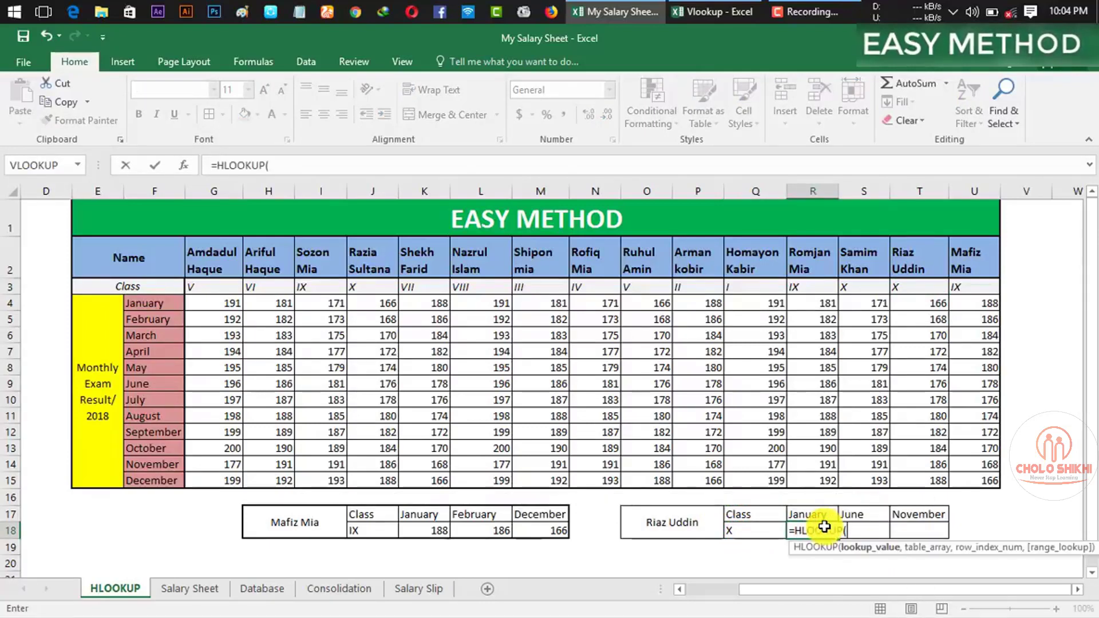
click(681, 521)
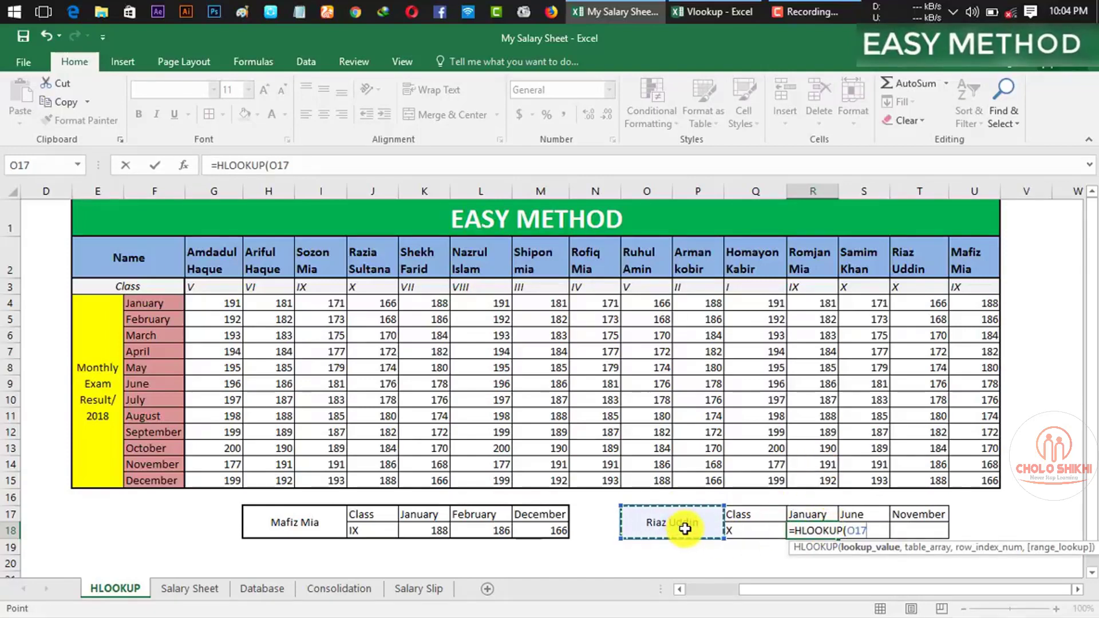
text(,)
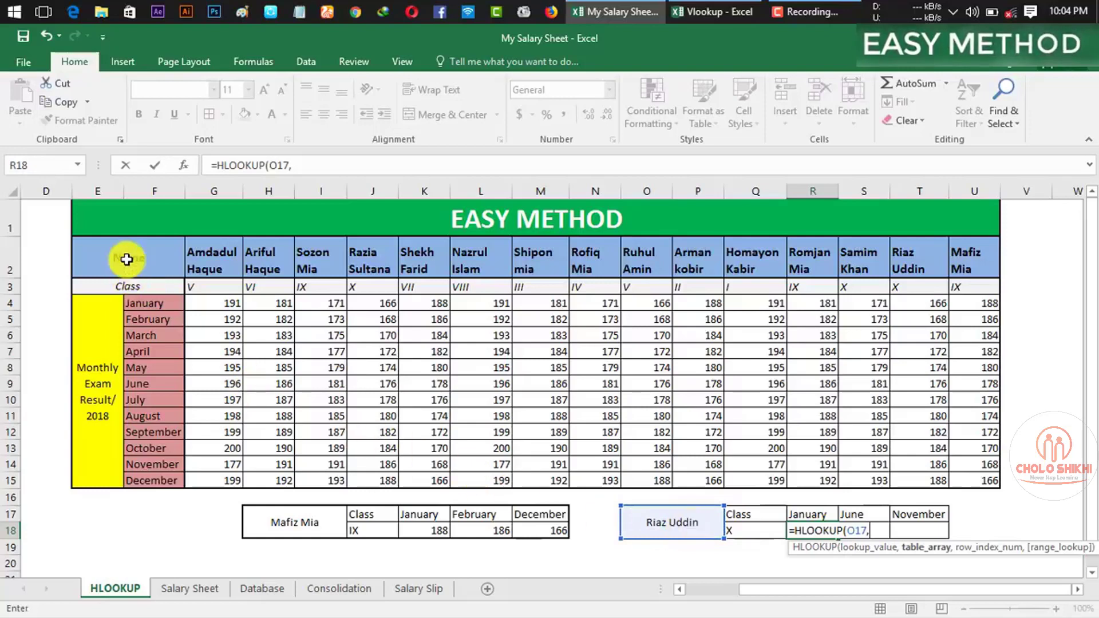
mouse_move(127, 258)
mouse_down()
mouse_move(466, 367)
mouse_move(971, 453)
mouse_up()
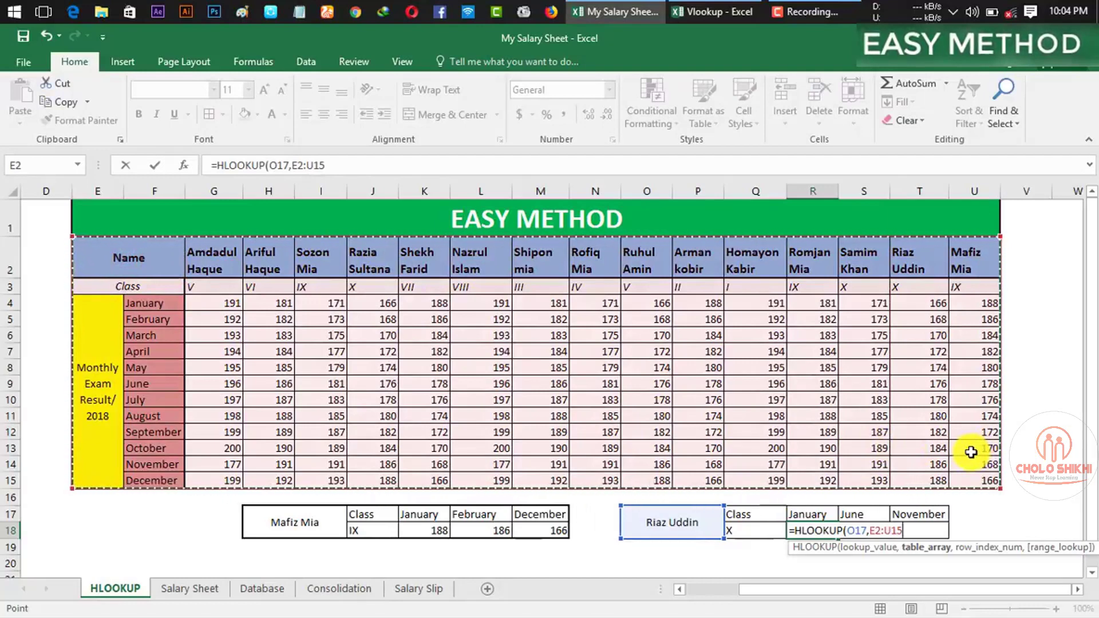
text(,3)
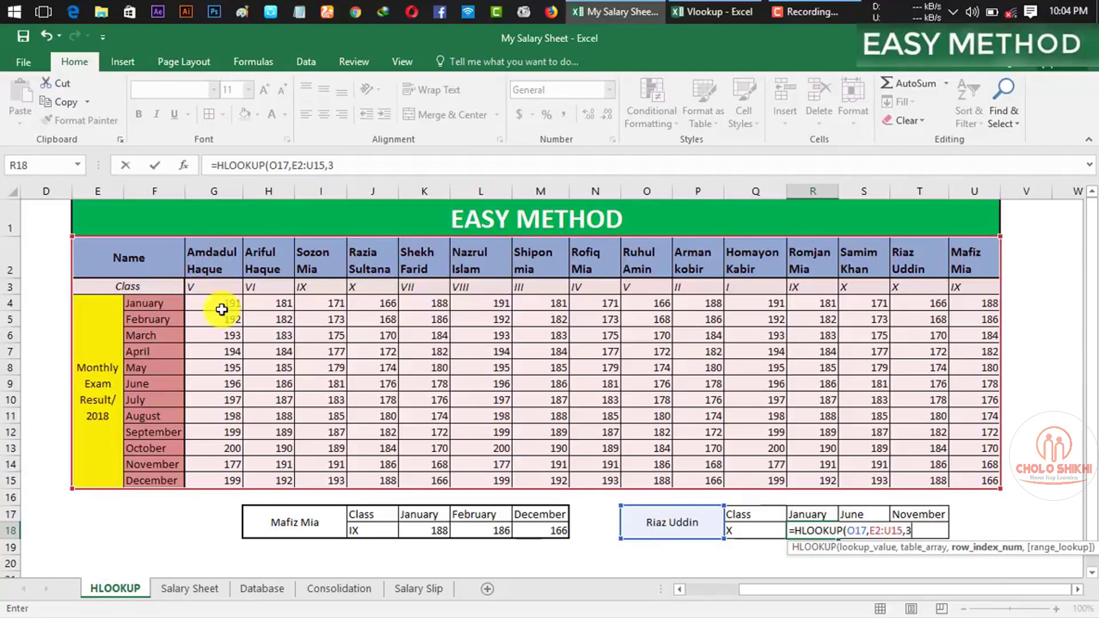
text(,)
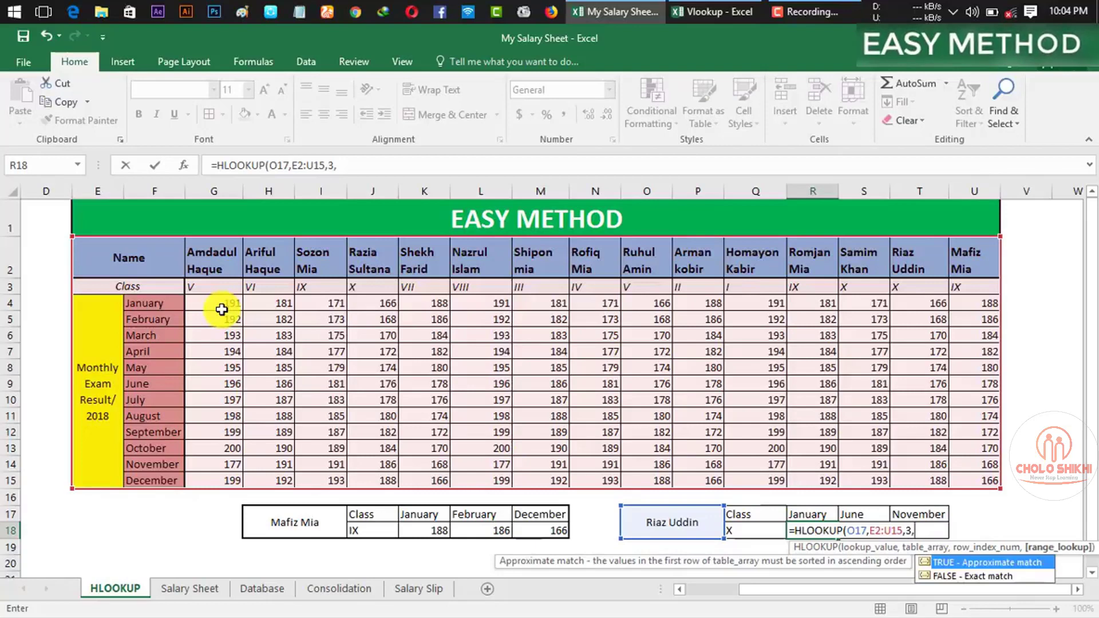
text(0)
text())
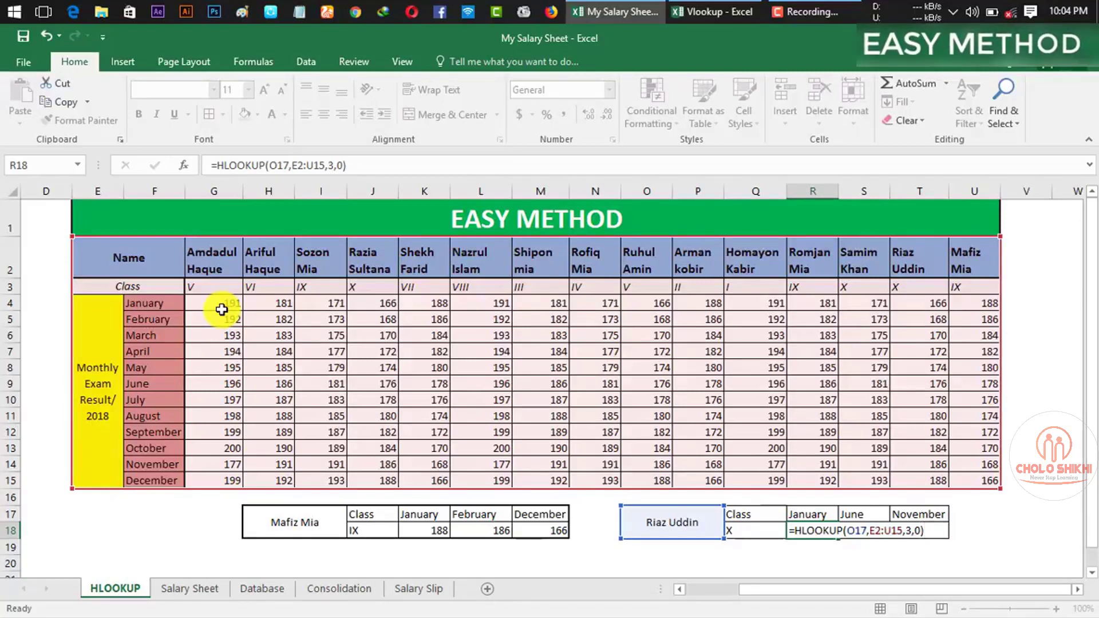
key(Return)
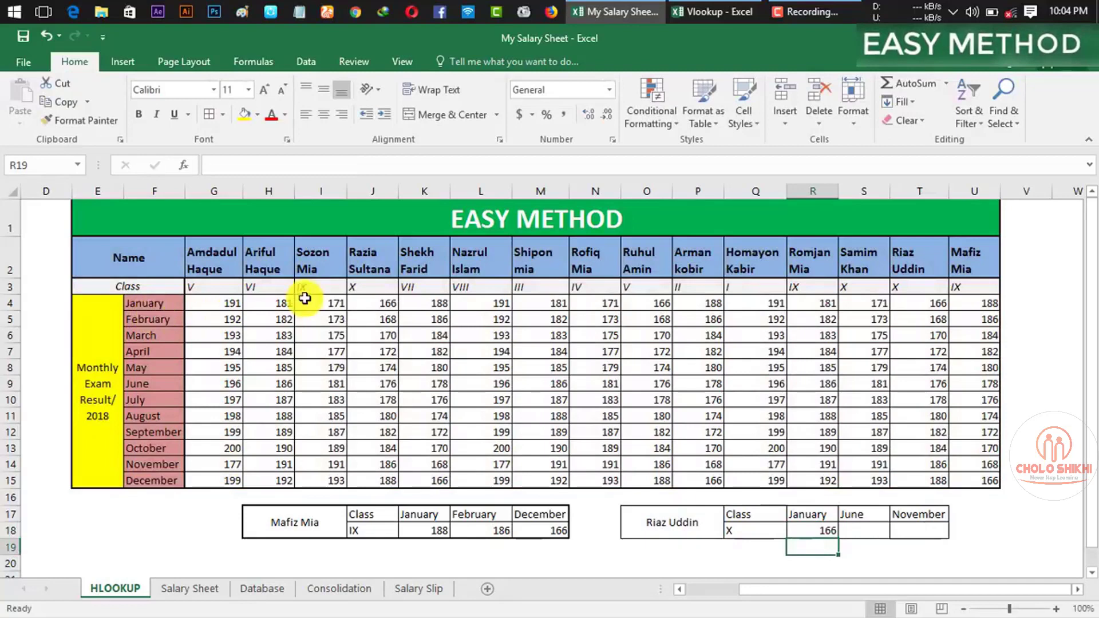
click(864, 534)
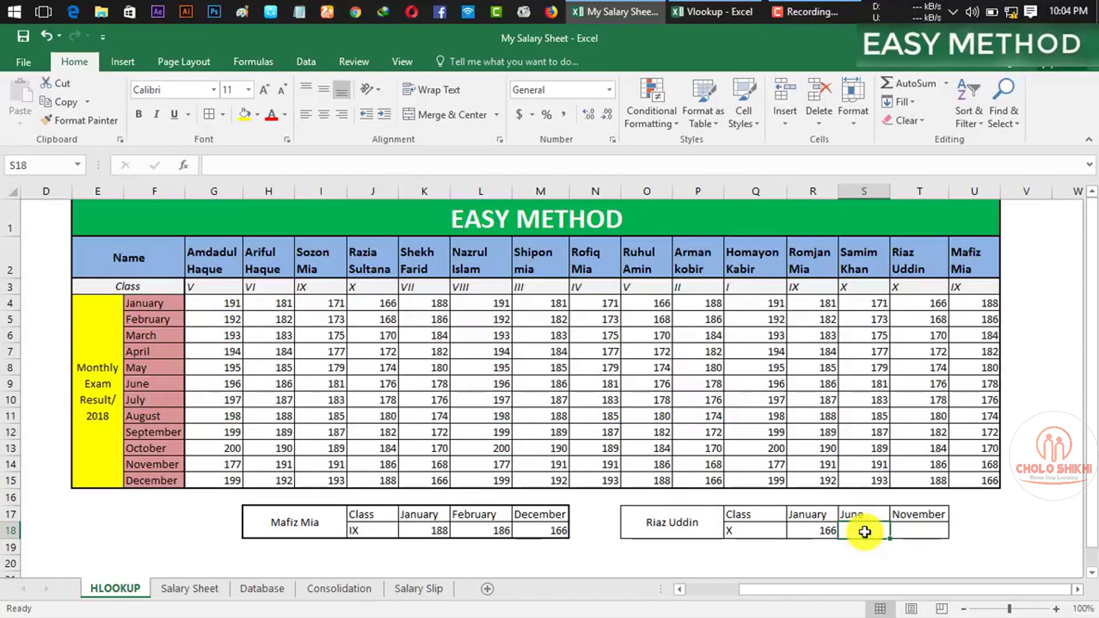
text(=hl)
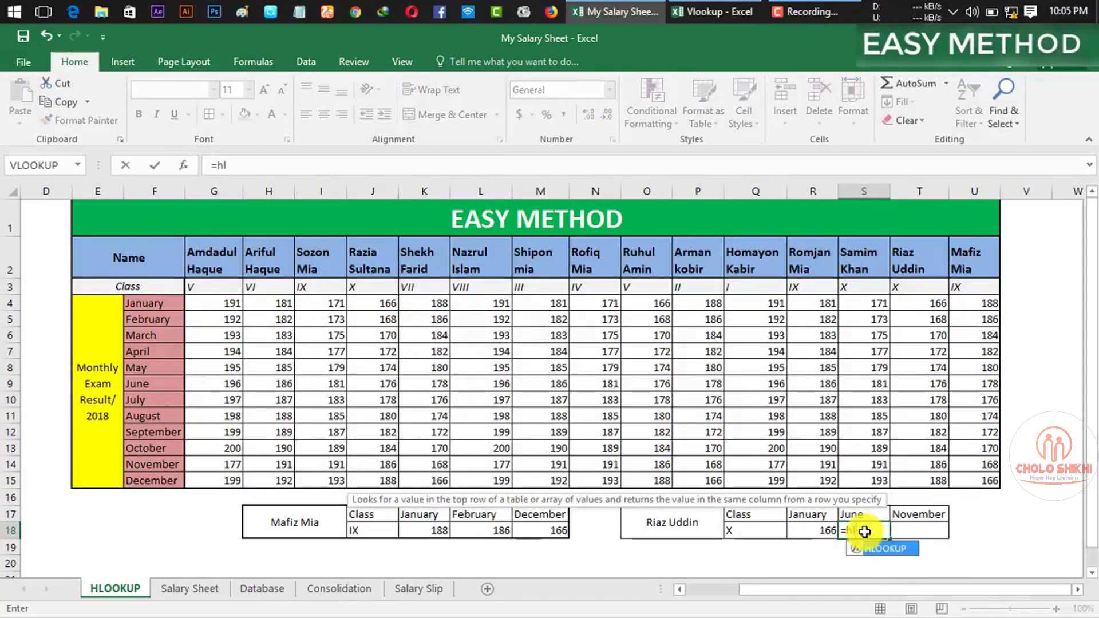
key(Tab)
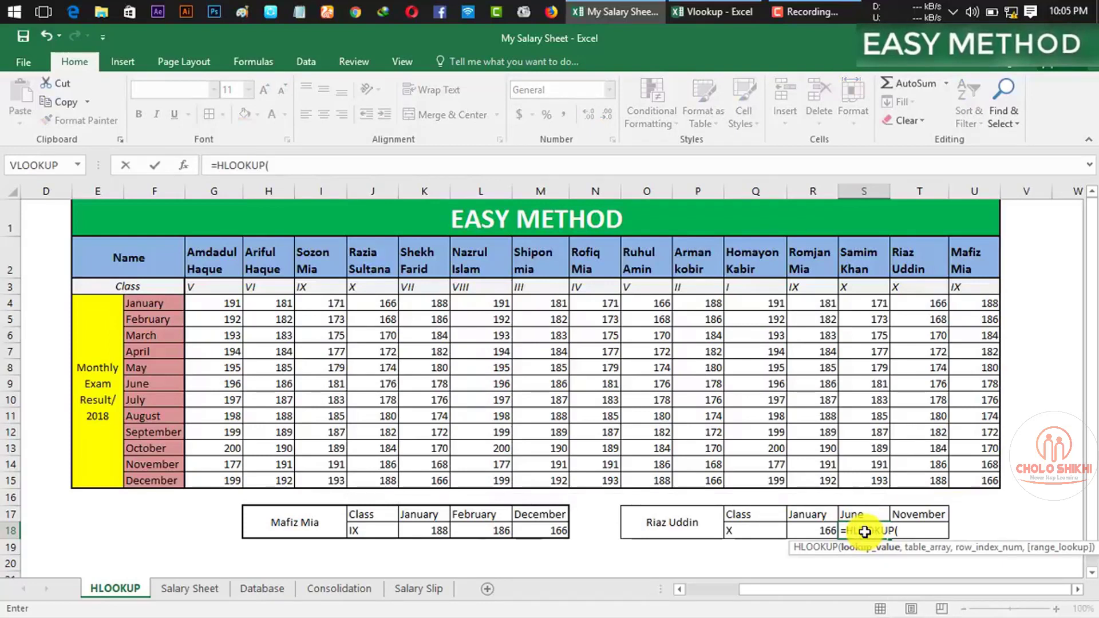
click(674, 531)
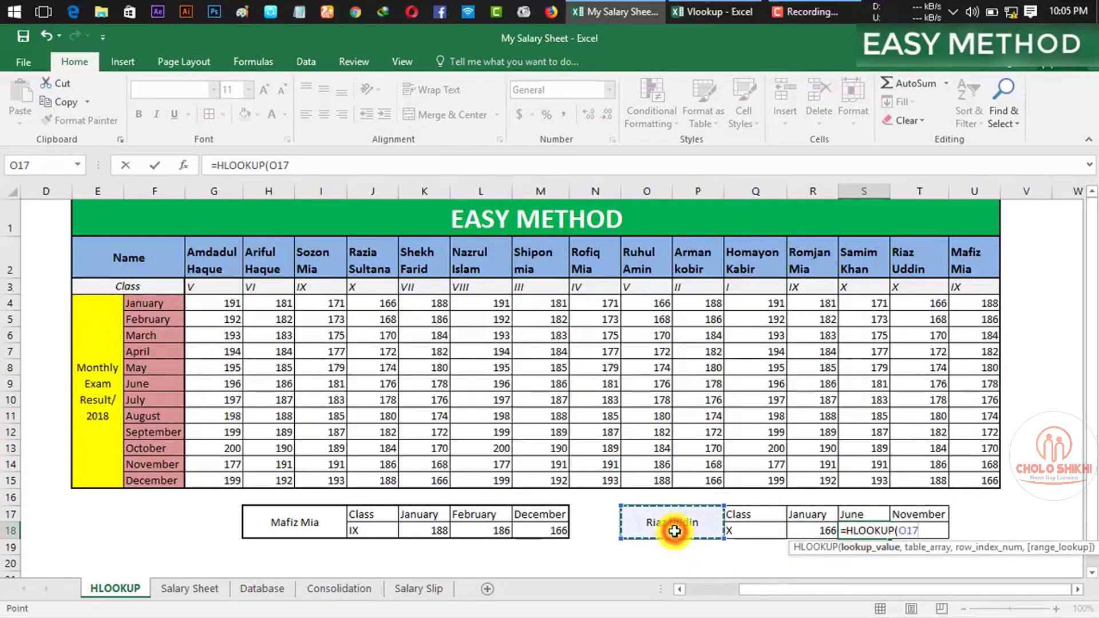
text(,)
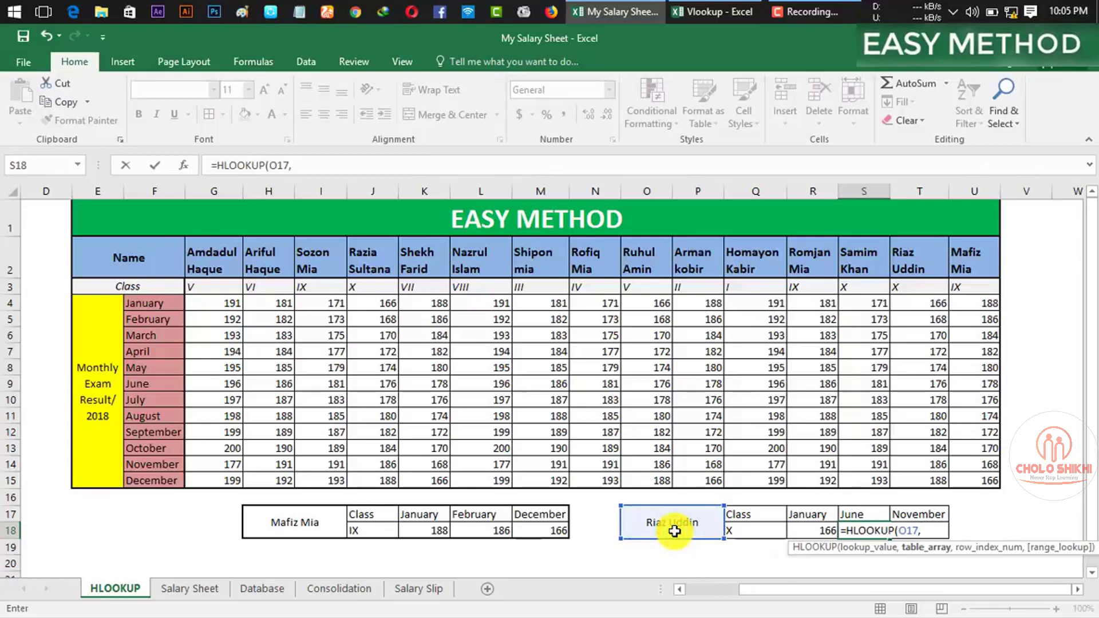
drag(105, 243, 975, 419)
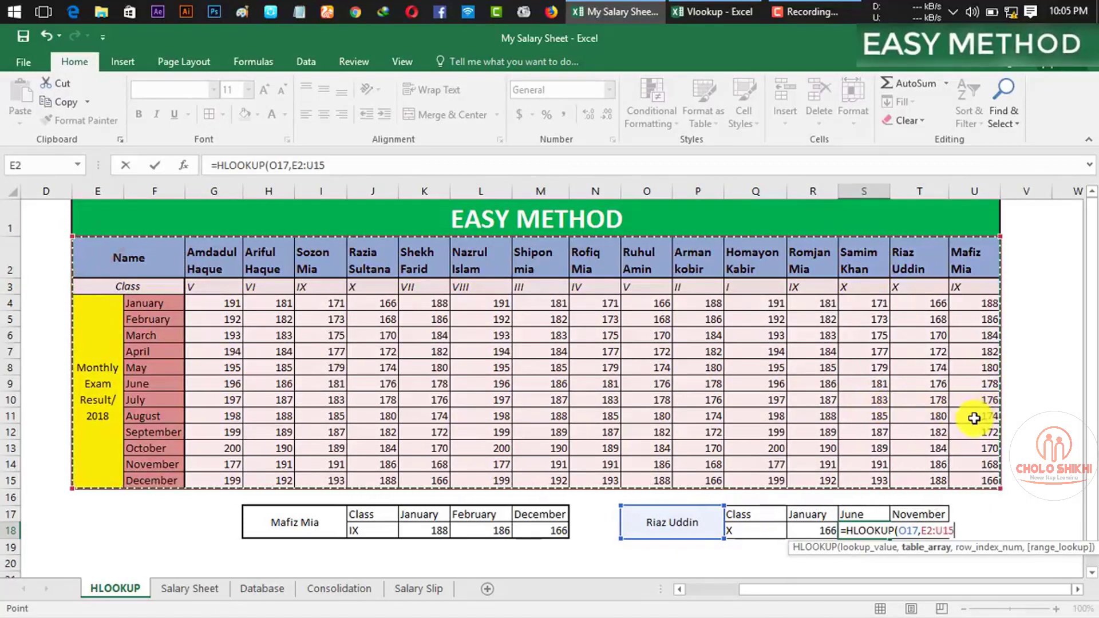
text(,)
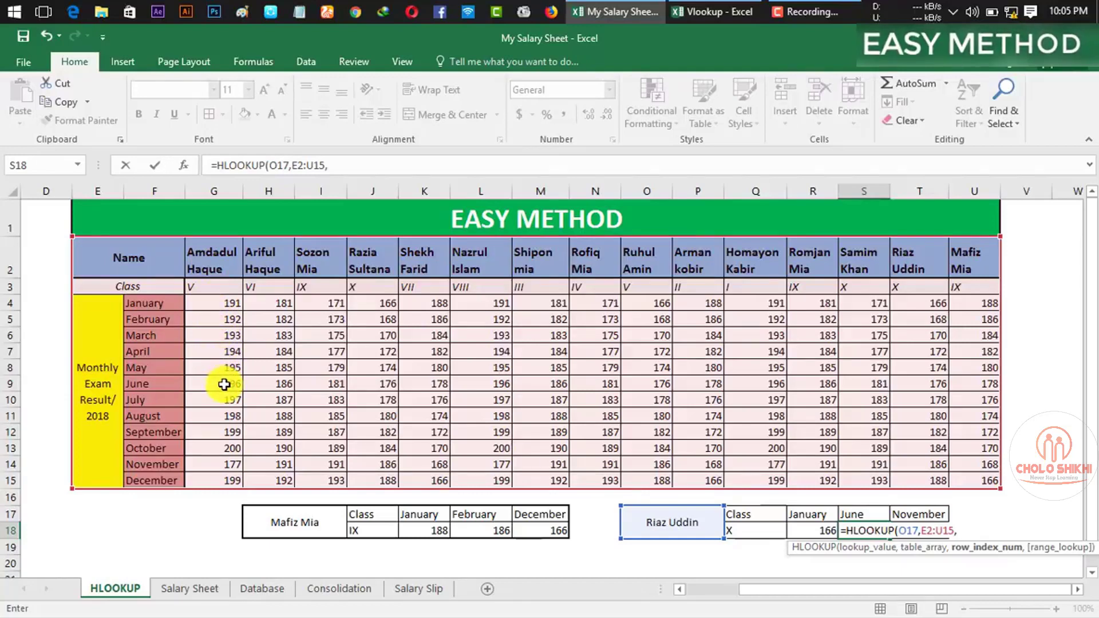
text(87)
text(,)
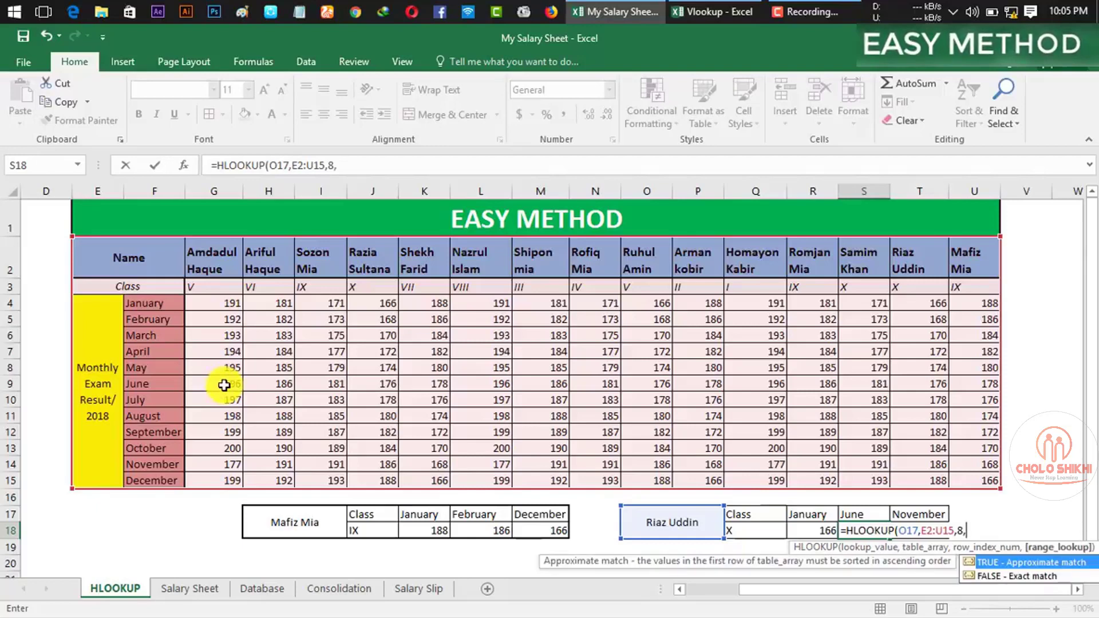
text())
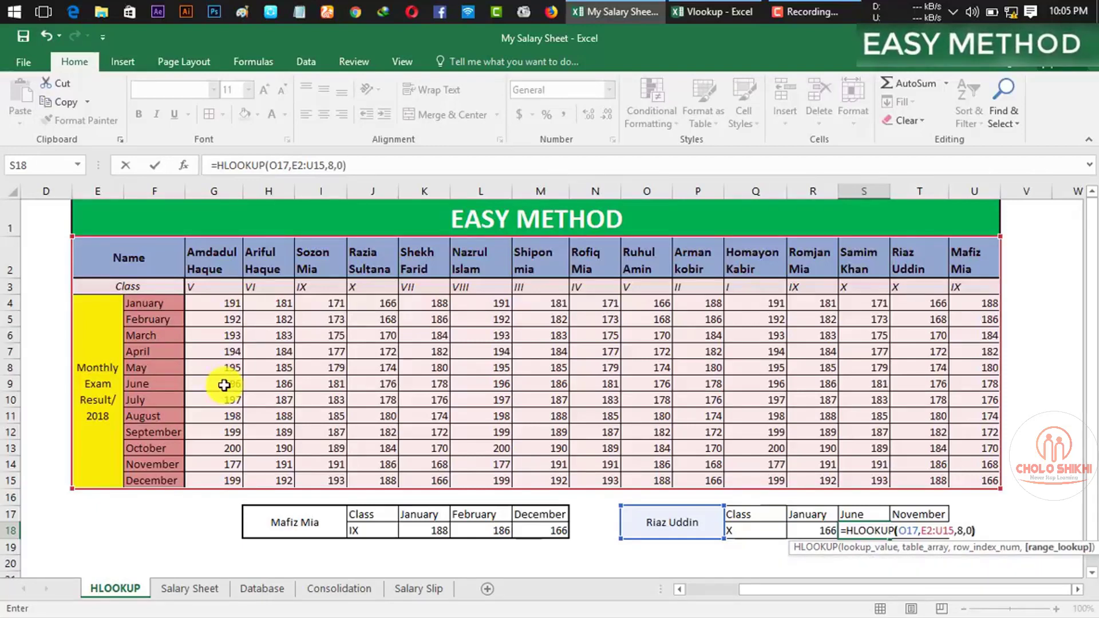
key(Return)
click(906, 530)
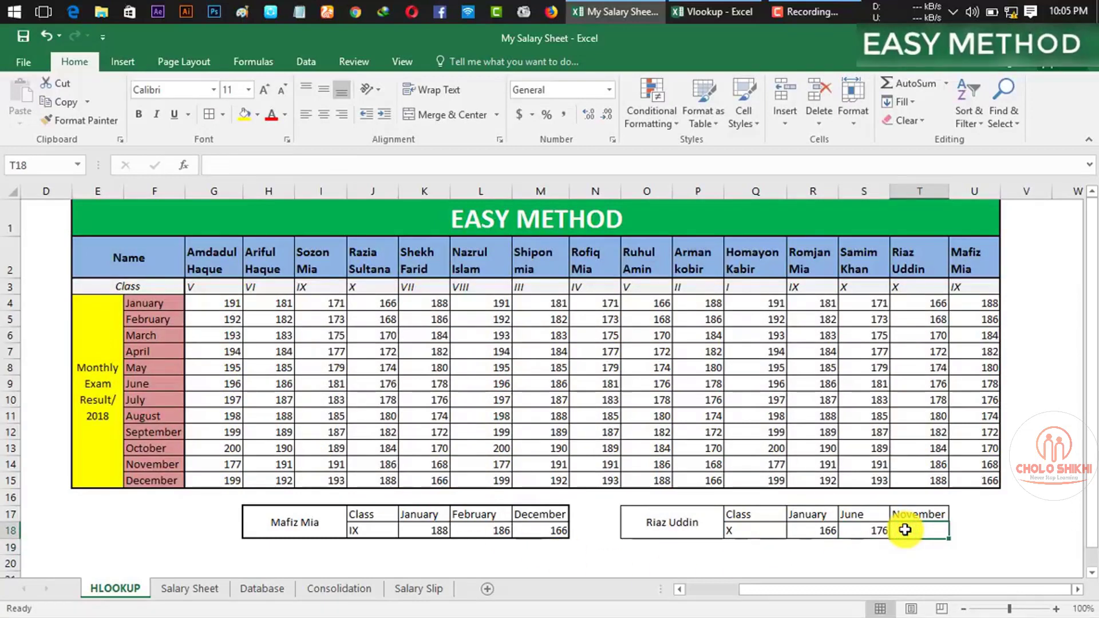
Step: Enter =HLOOKUP(O17,E2:U15,13,false) in T18, returning the November mark 186
text(=hl)
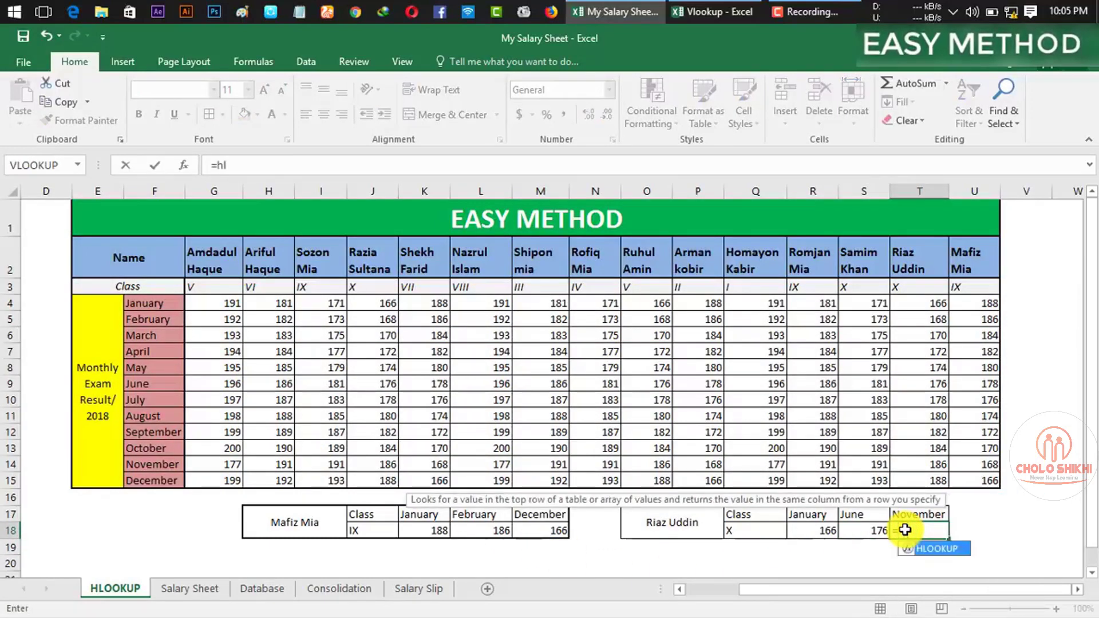
key(Tab)
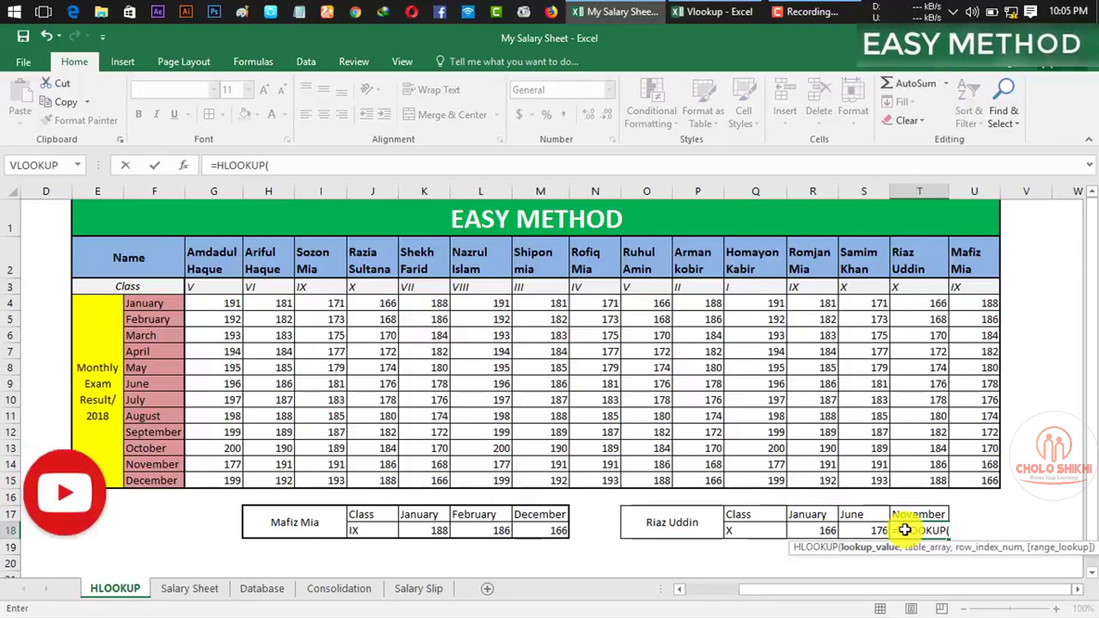
click(671, 528)
text(,)
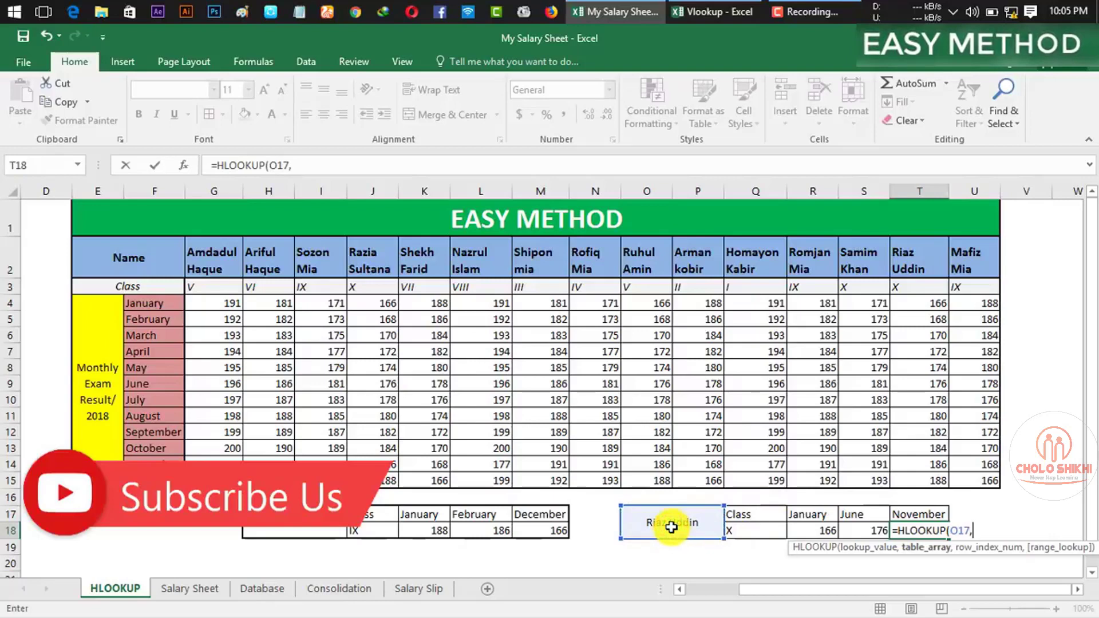
drag(152, 258, 958, 415)
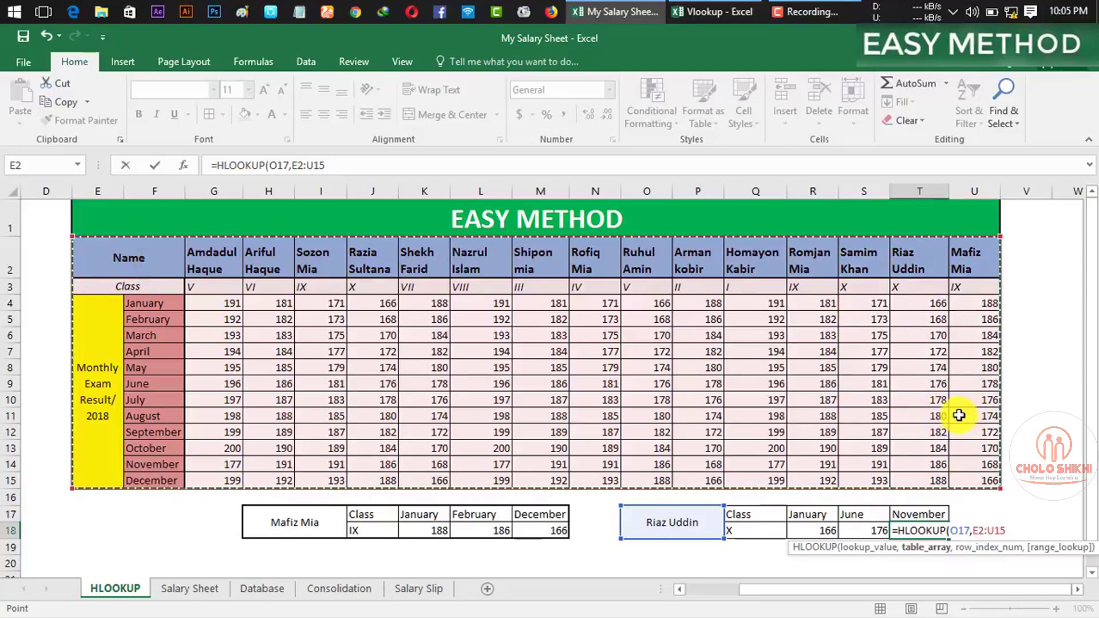
text(,)
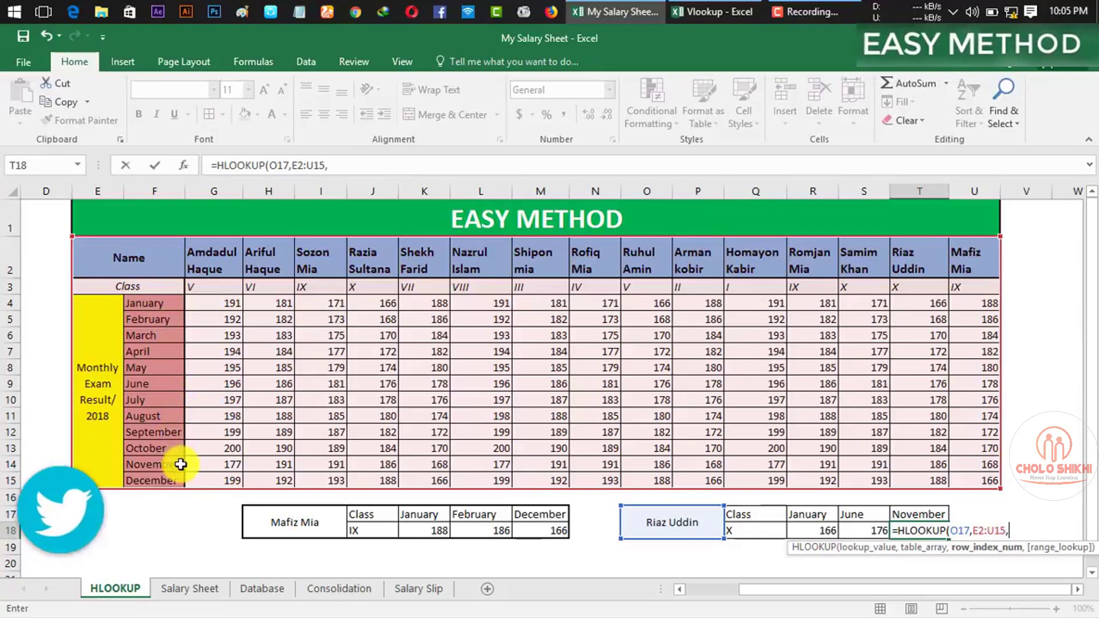
text(13)
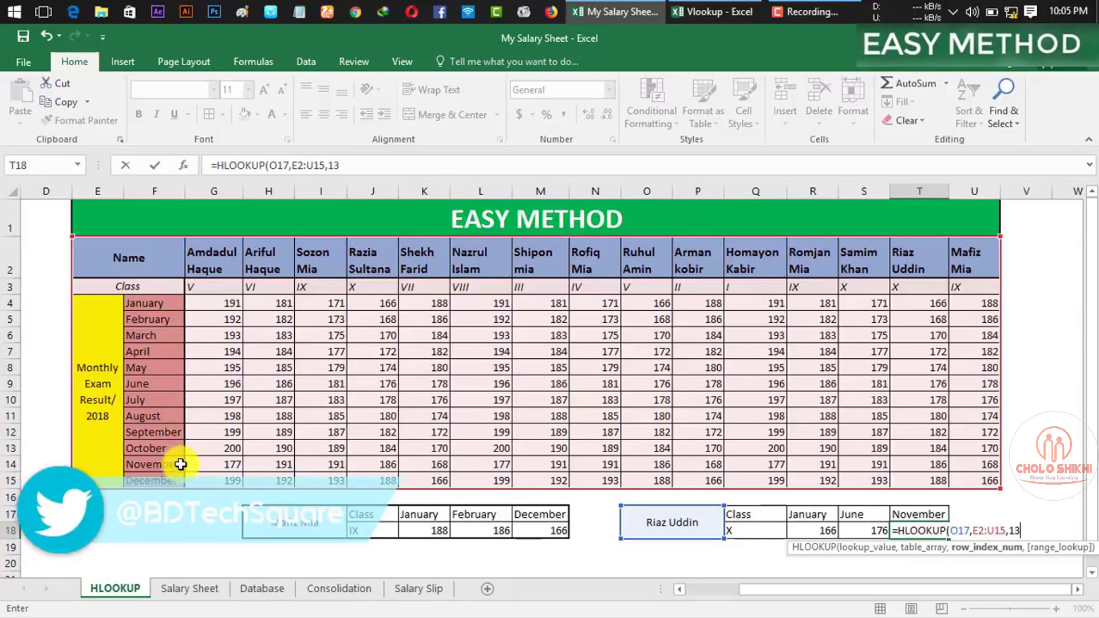
text(,false)
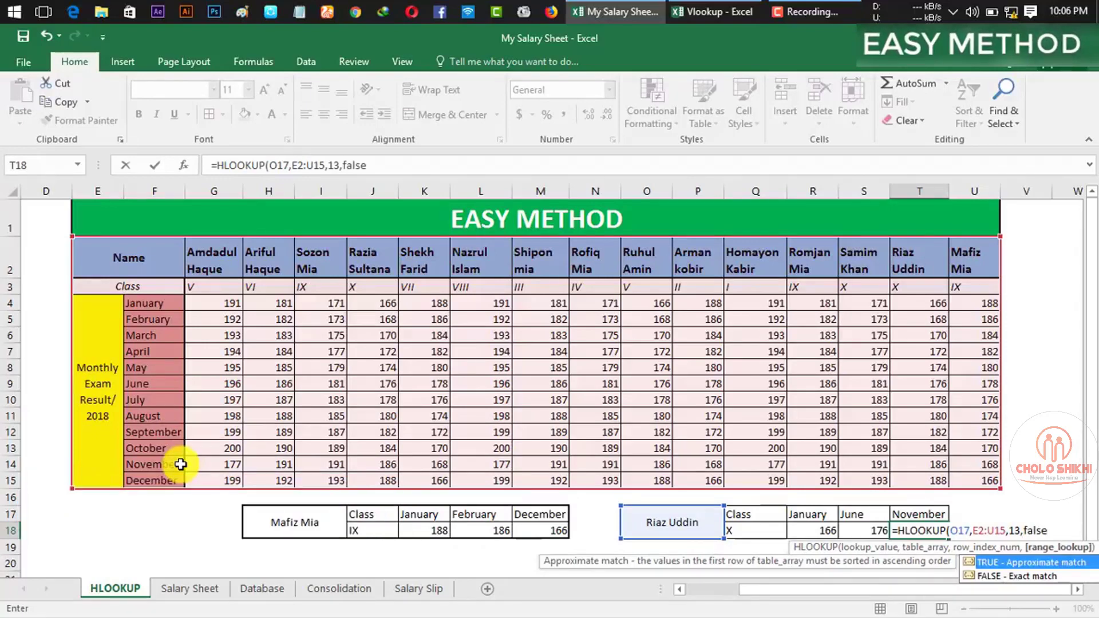
text())
key(Return)
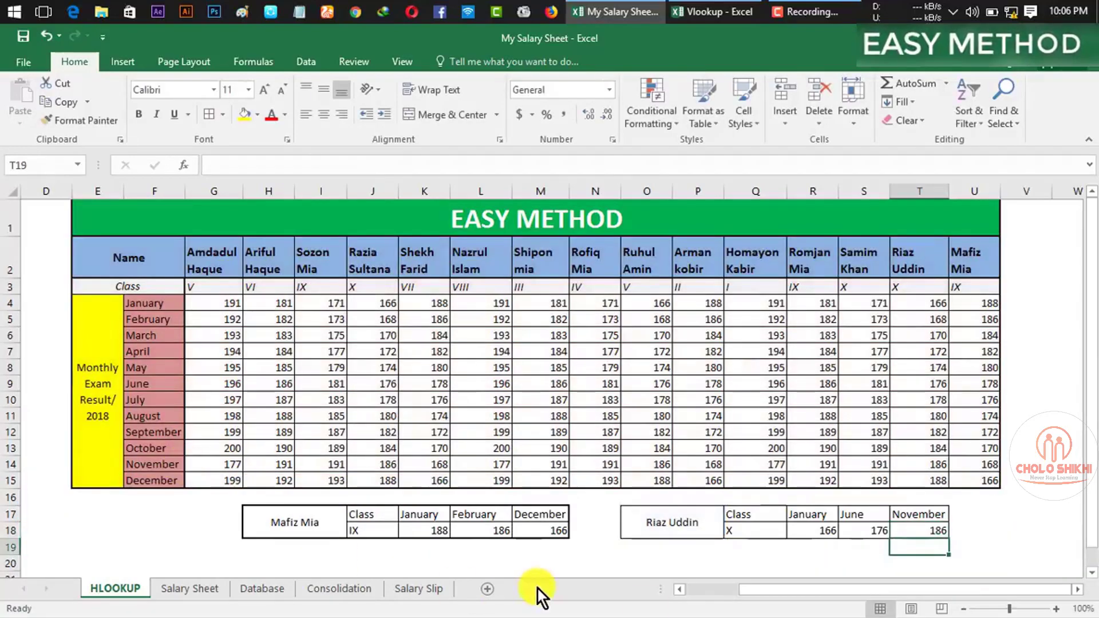
Step: Pick the last student in O17 and check November 168 and June 178 against the marks table
click(686, 521)
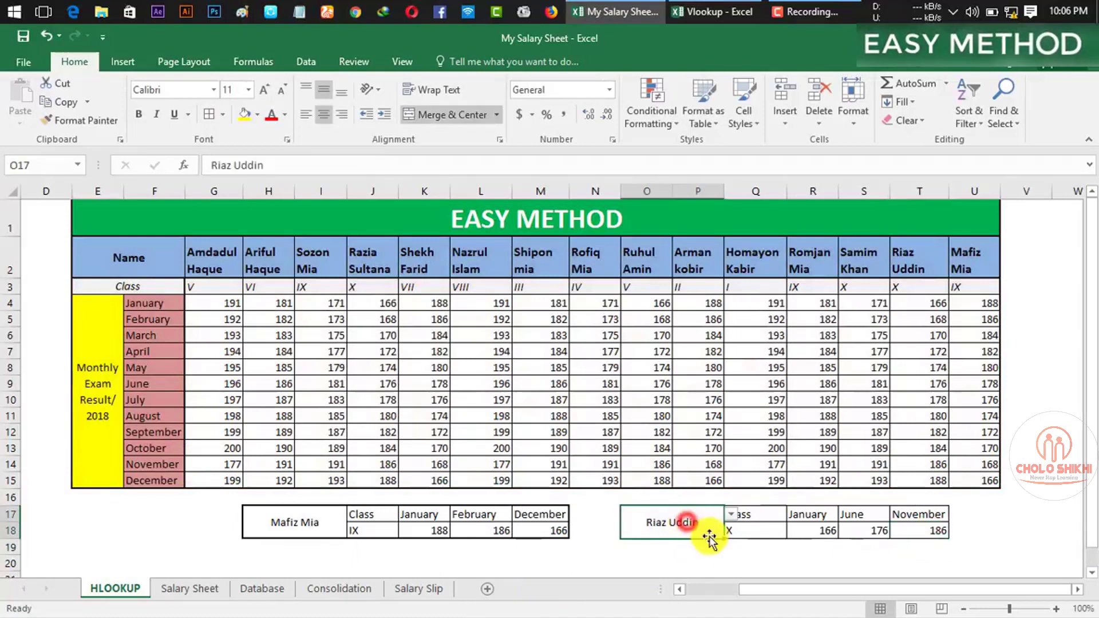
click(731, 515)
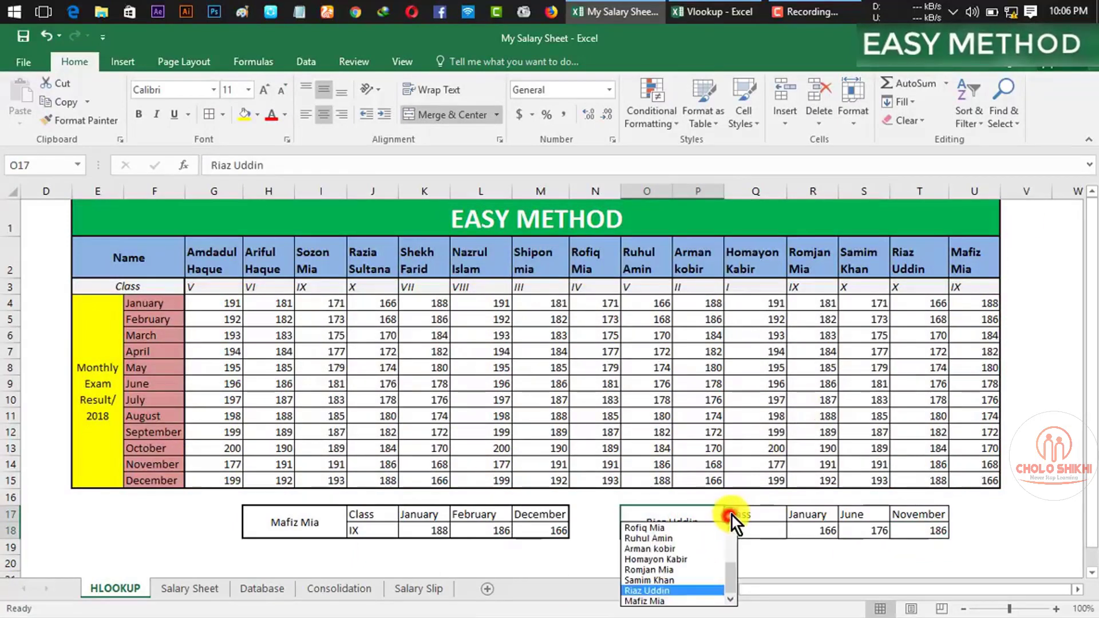
click(680, 601)
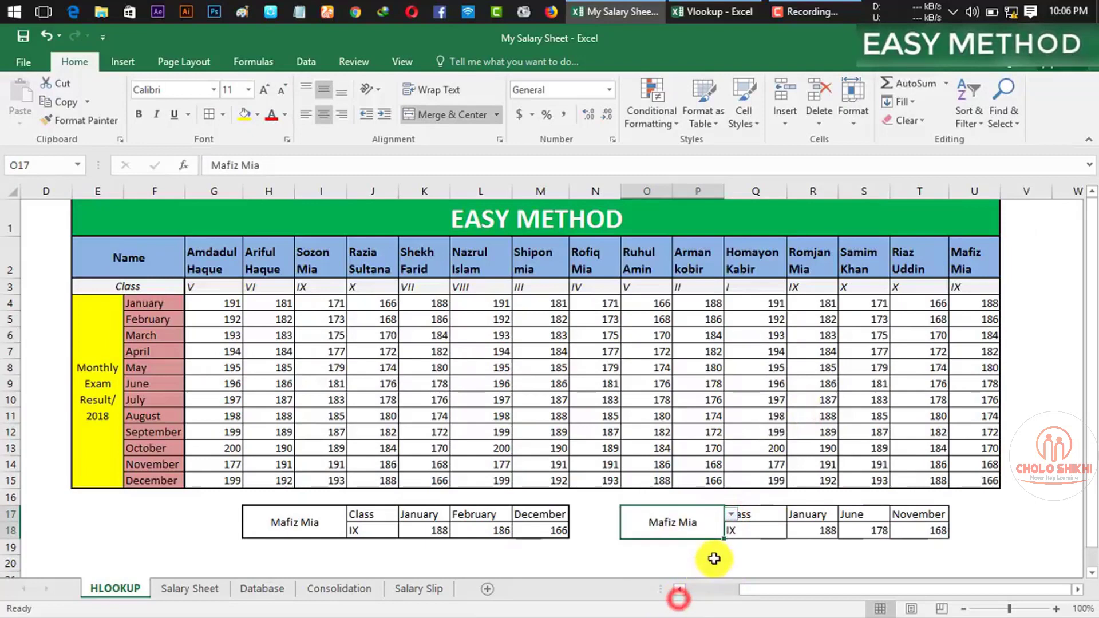
click(936, 537)
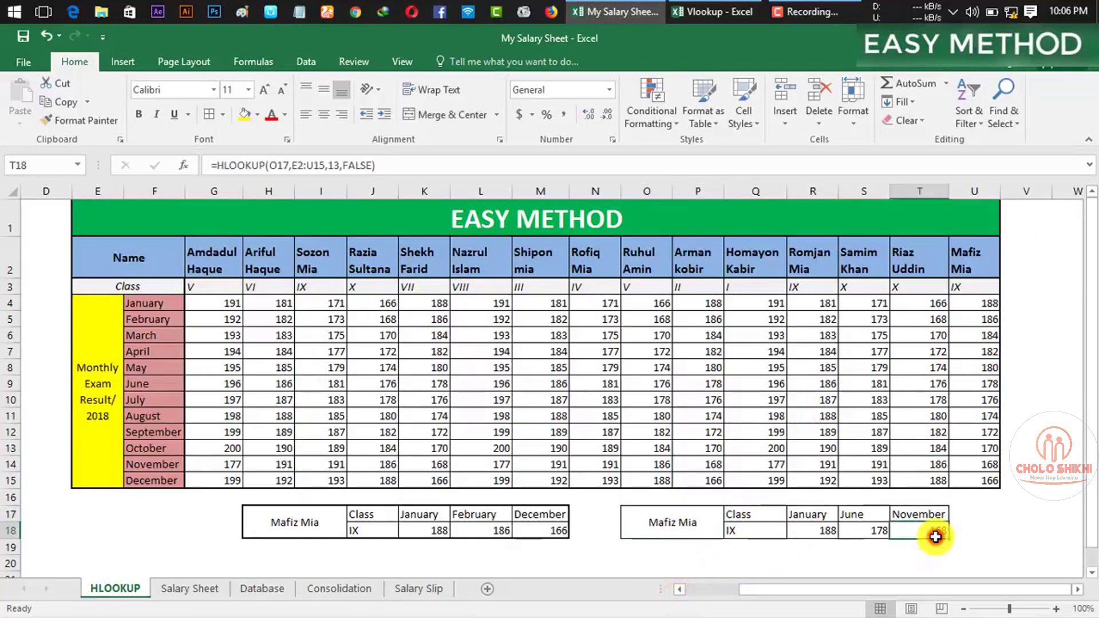
click(996, 465)
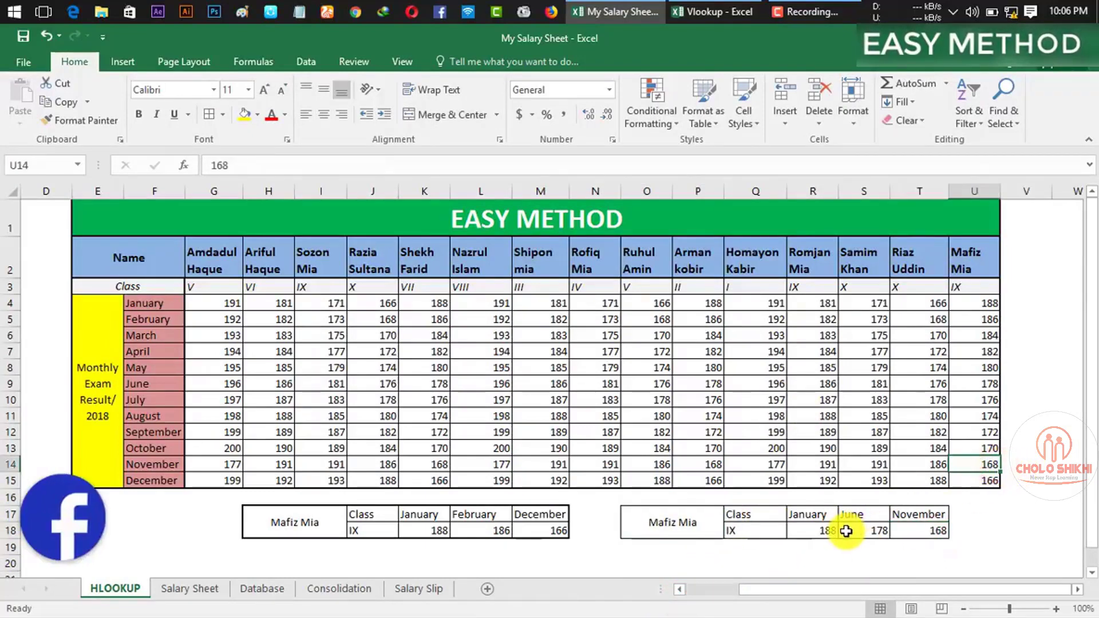
click(870, 530)
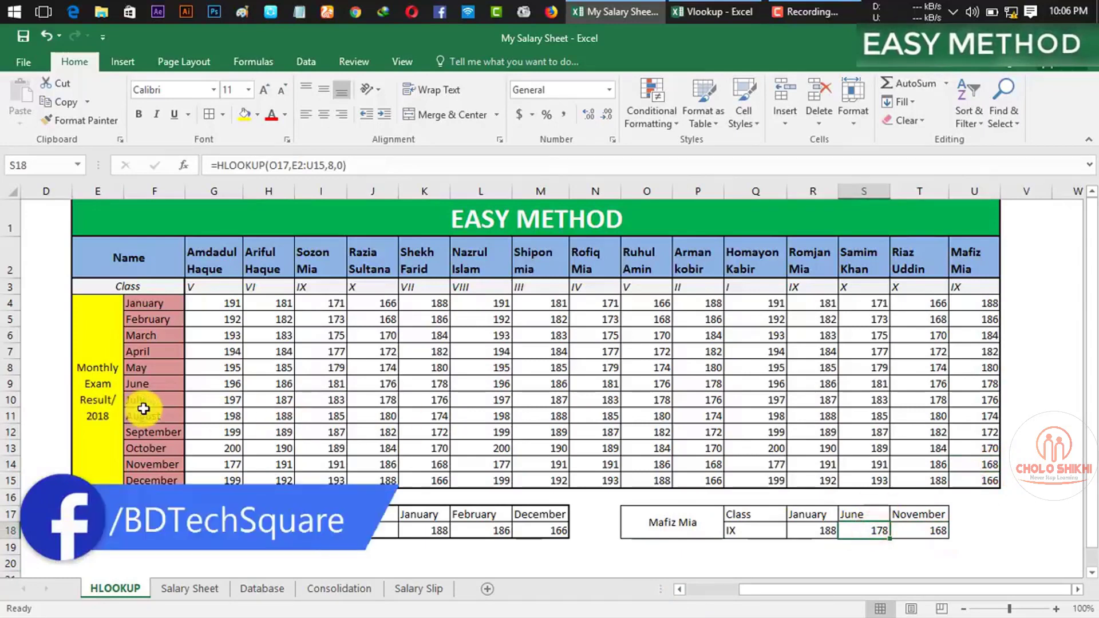
click(140, 383)
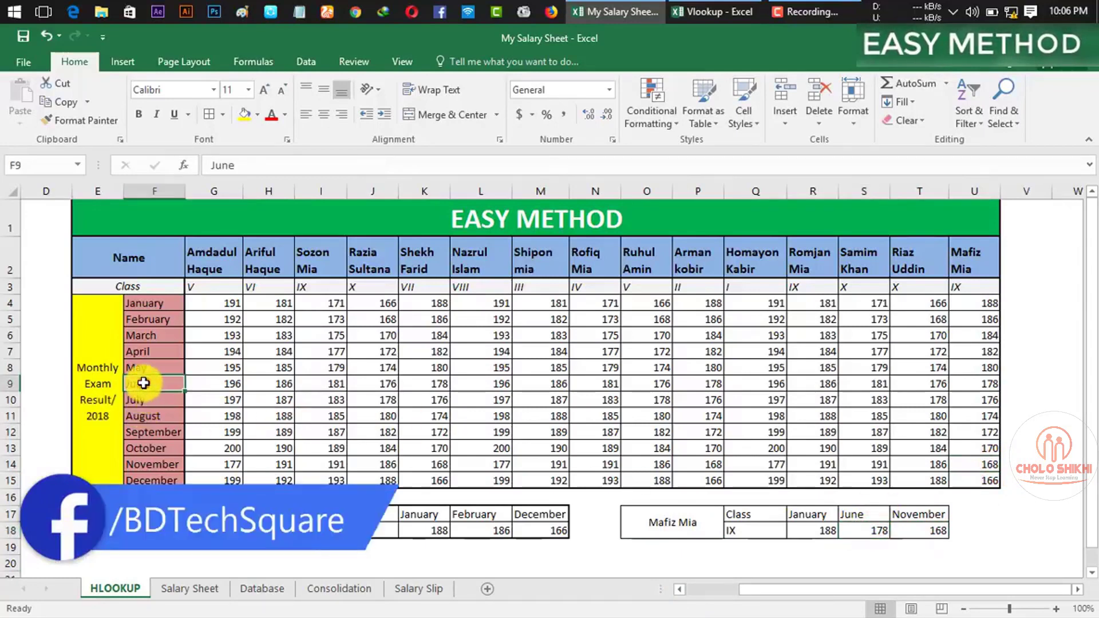
Step: Fill the June row (row 9) yellow and confirm the student's June mark 178
click(11, 383)
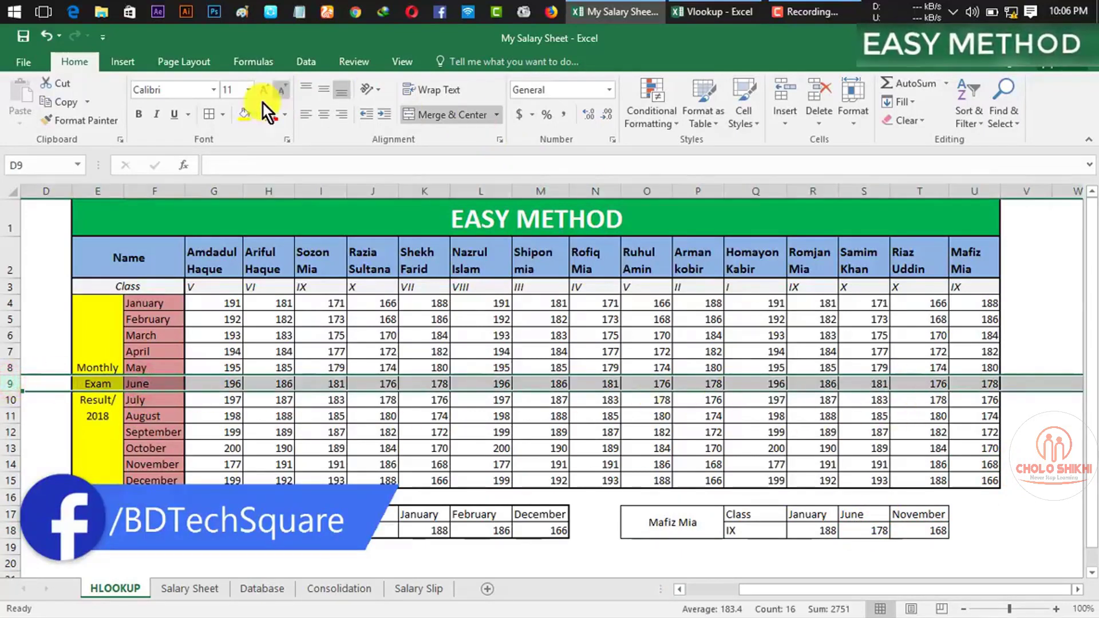
click(244, 113)
click(880, 410)
click(982, 384)
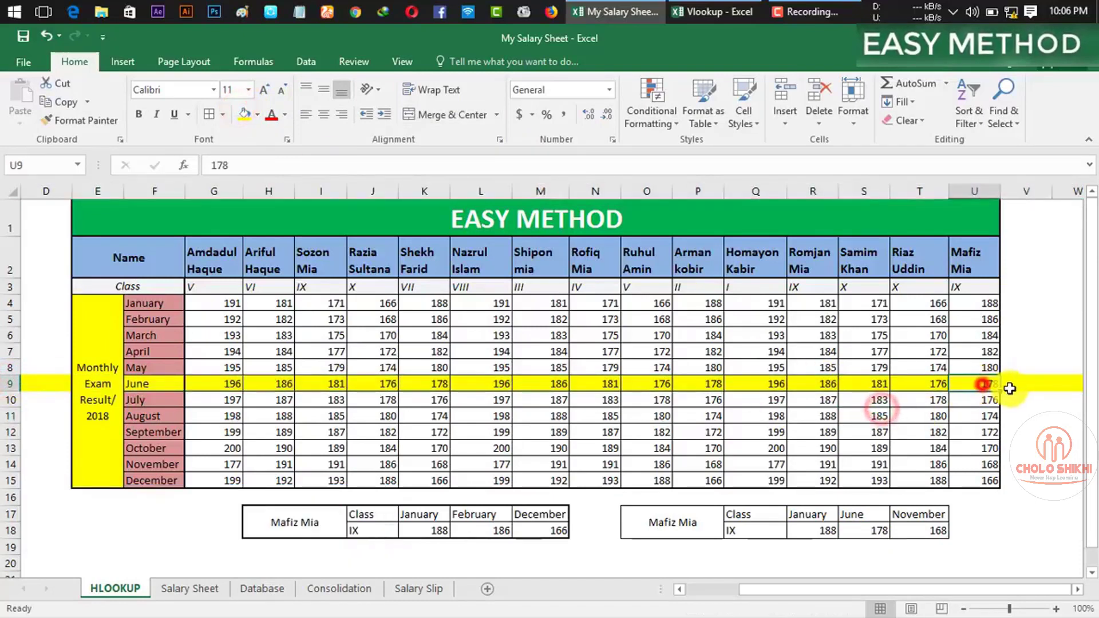
Step: Fill the January row (row 4) yellow and verify the class IX lookup result
click(154, 300)
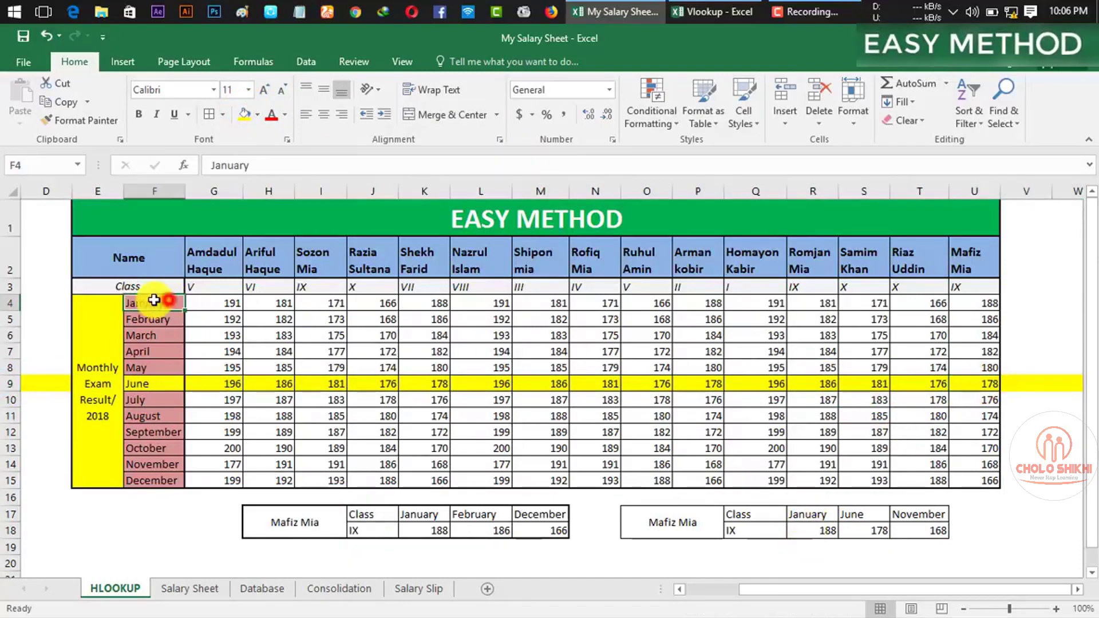
click(3, 302)
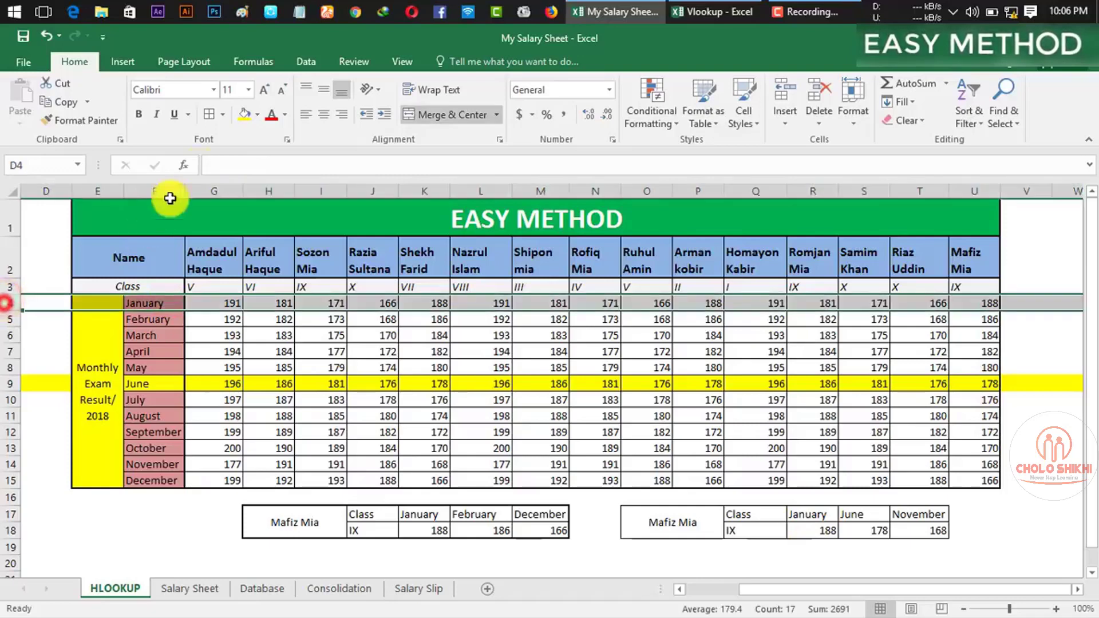
click(236, 114)
click(989, 303)
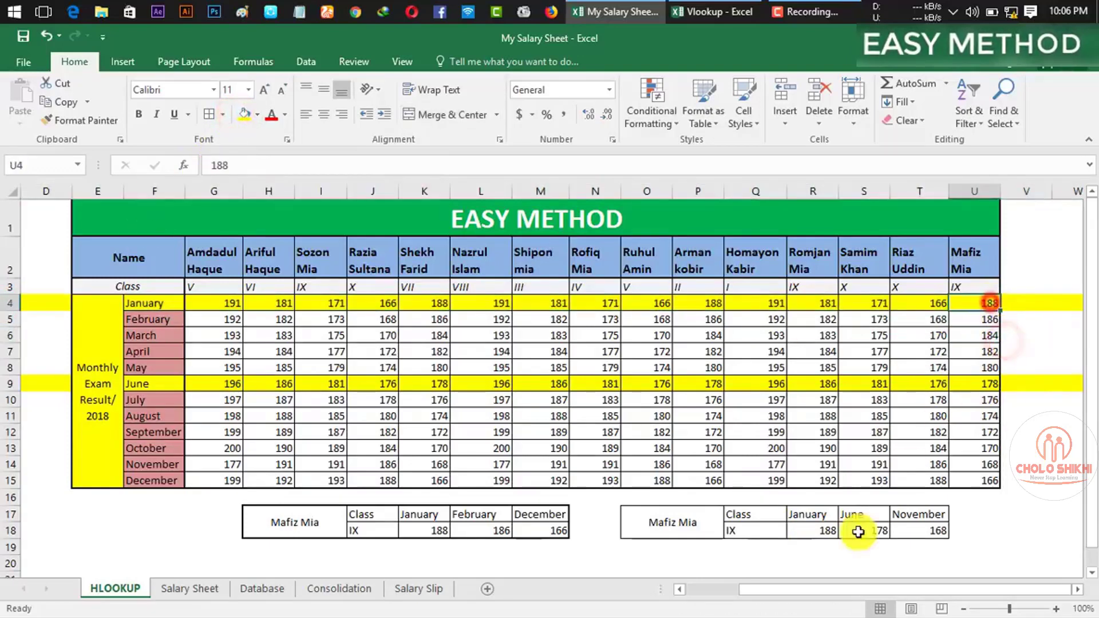
click(737, 534)
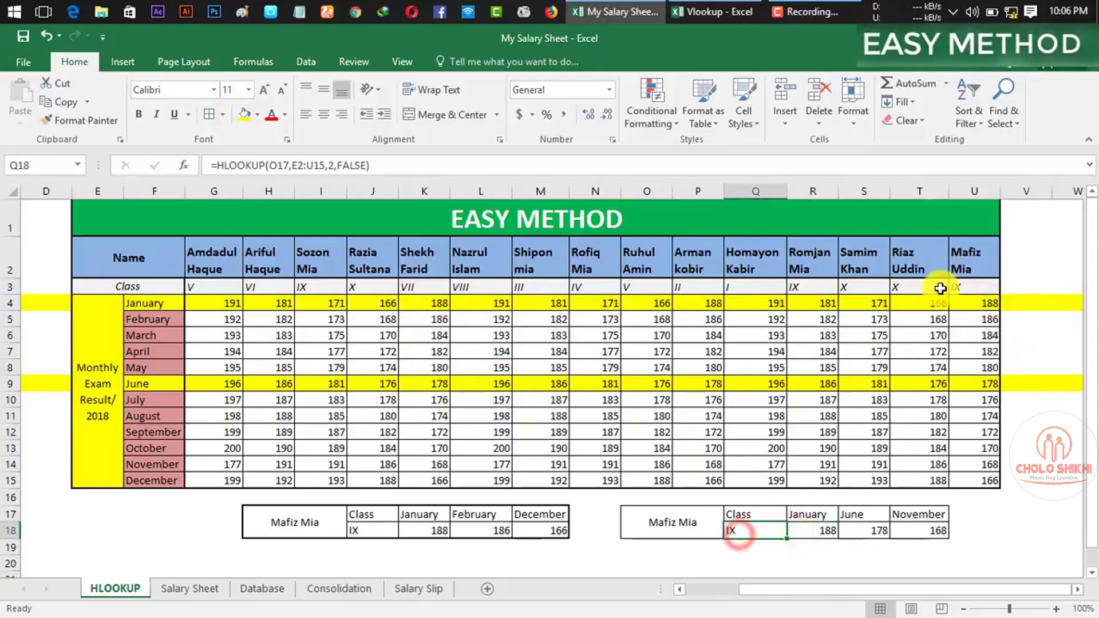
click(974, 285)
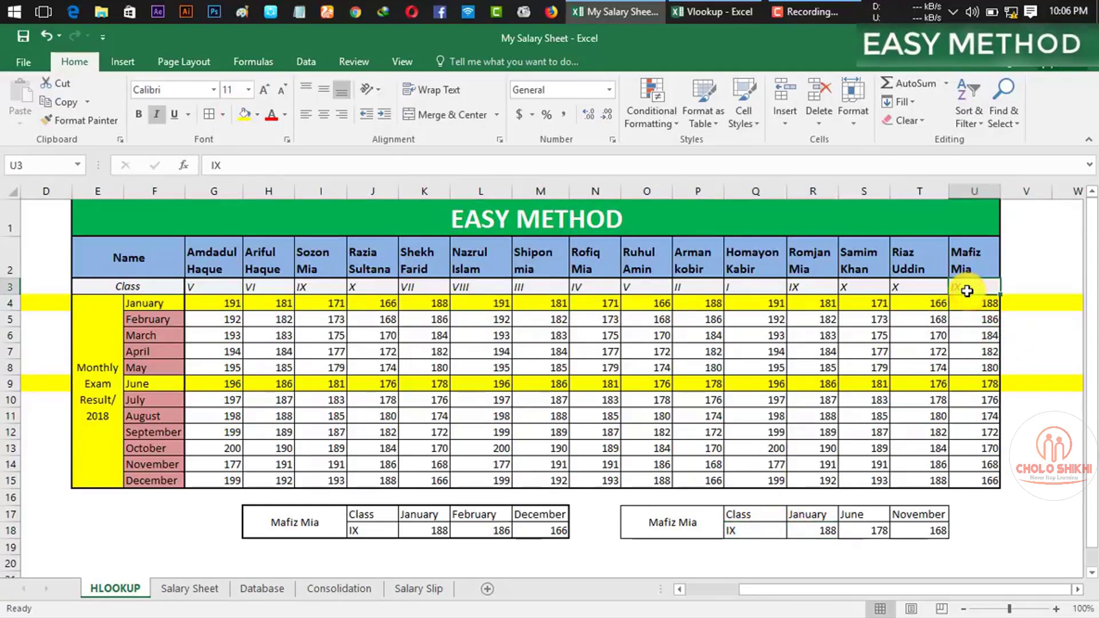
click(739, 531)
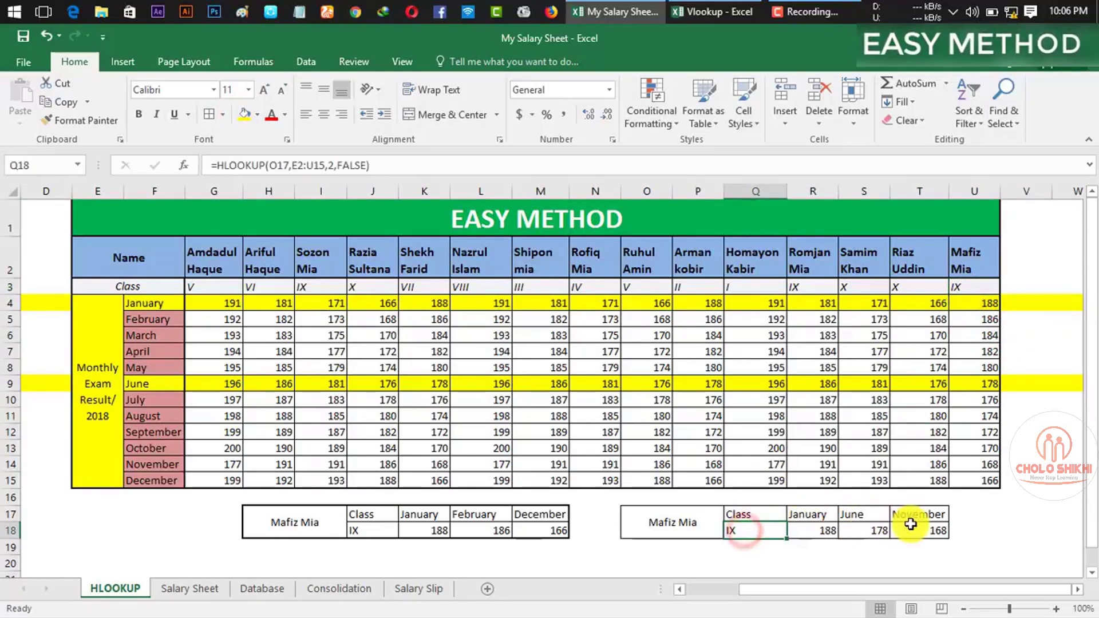